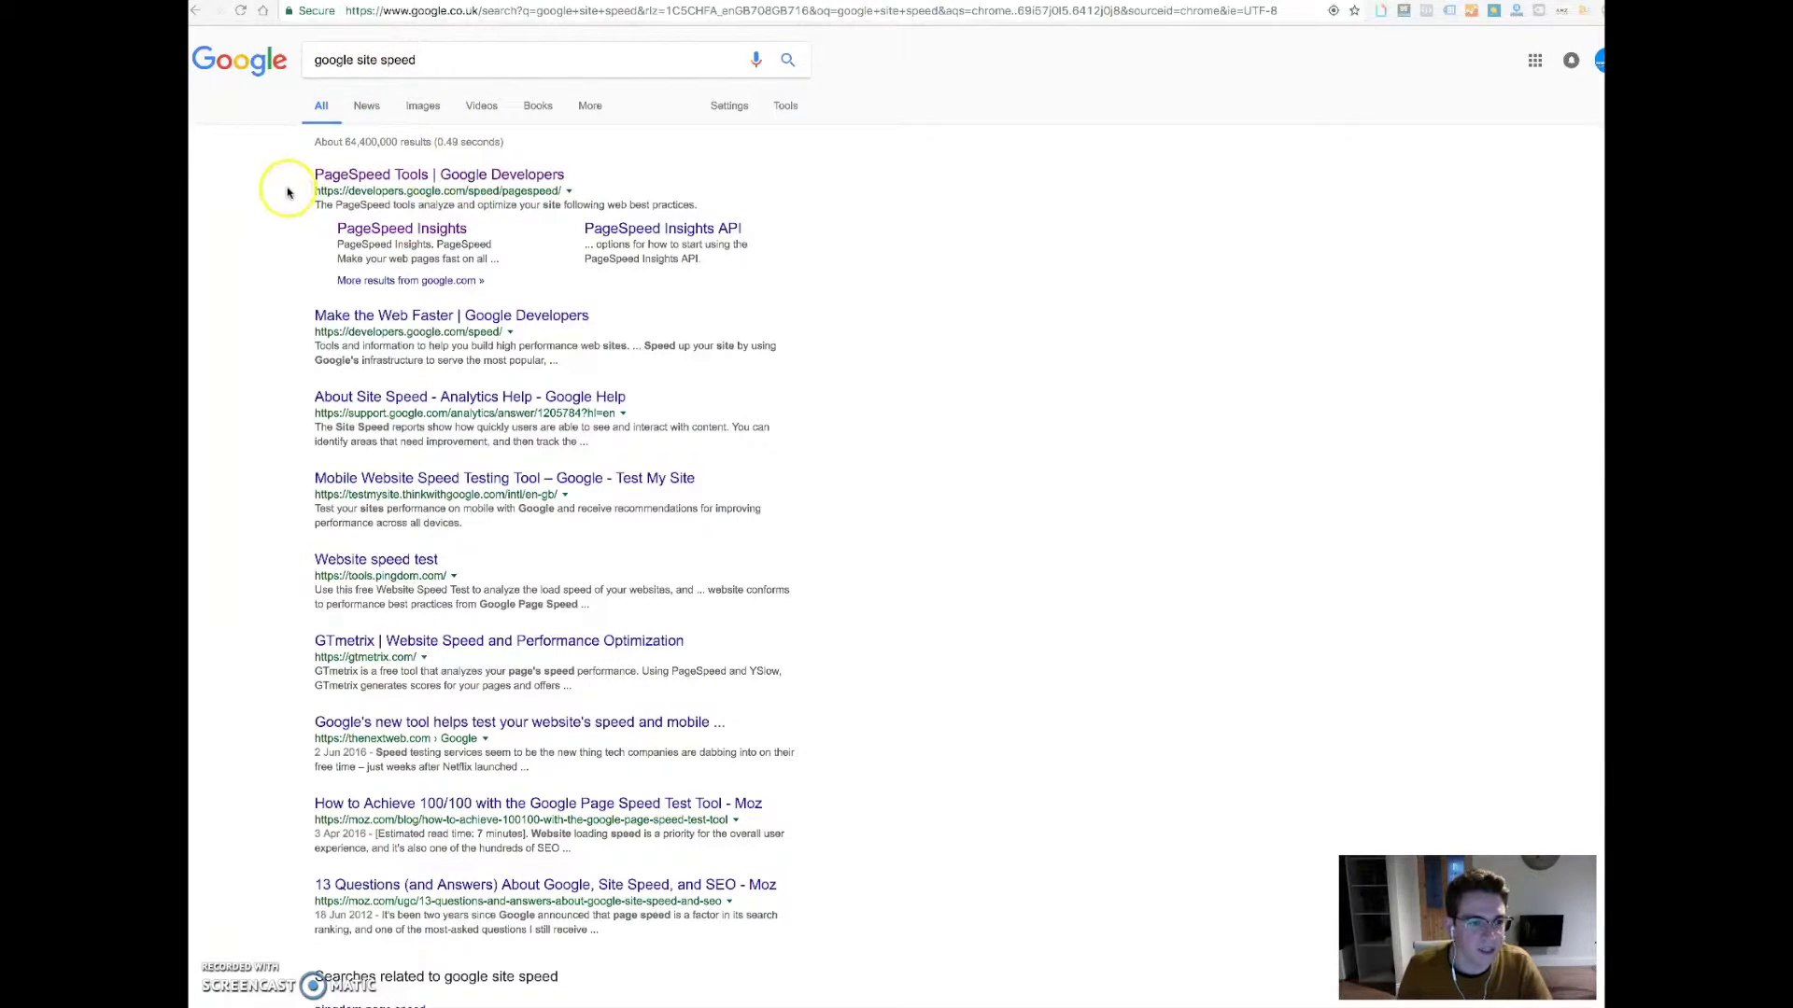
Step: Open the PageSpeed Tools result from Google Developers and go to its PageSpeed Insights URL test
{"action": "left_click", "coordinate": [444, 175]}
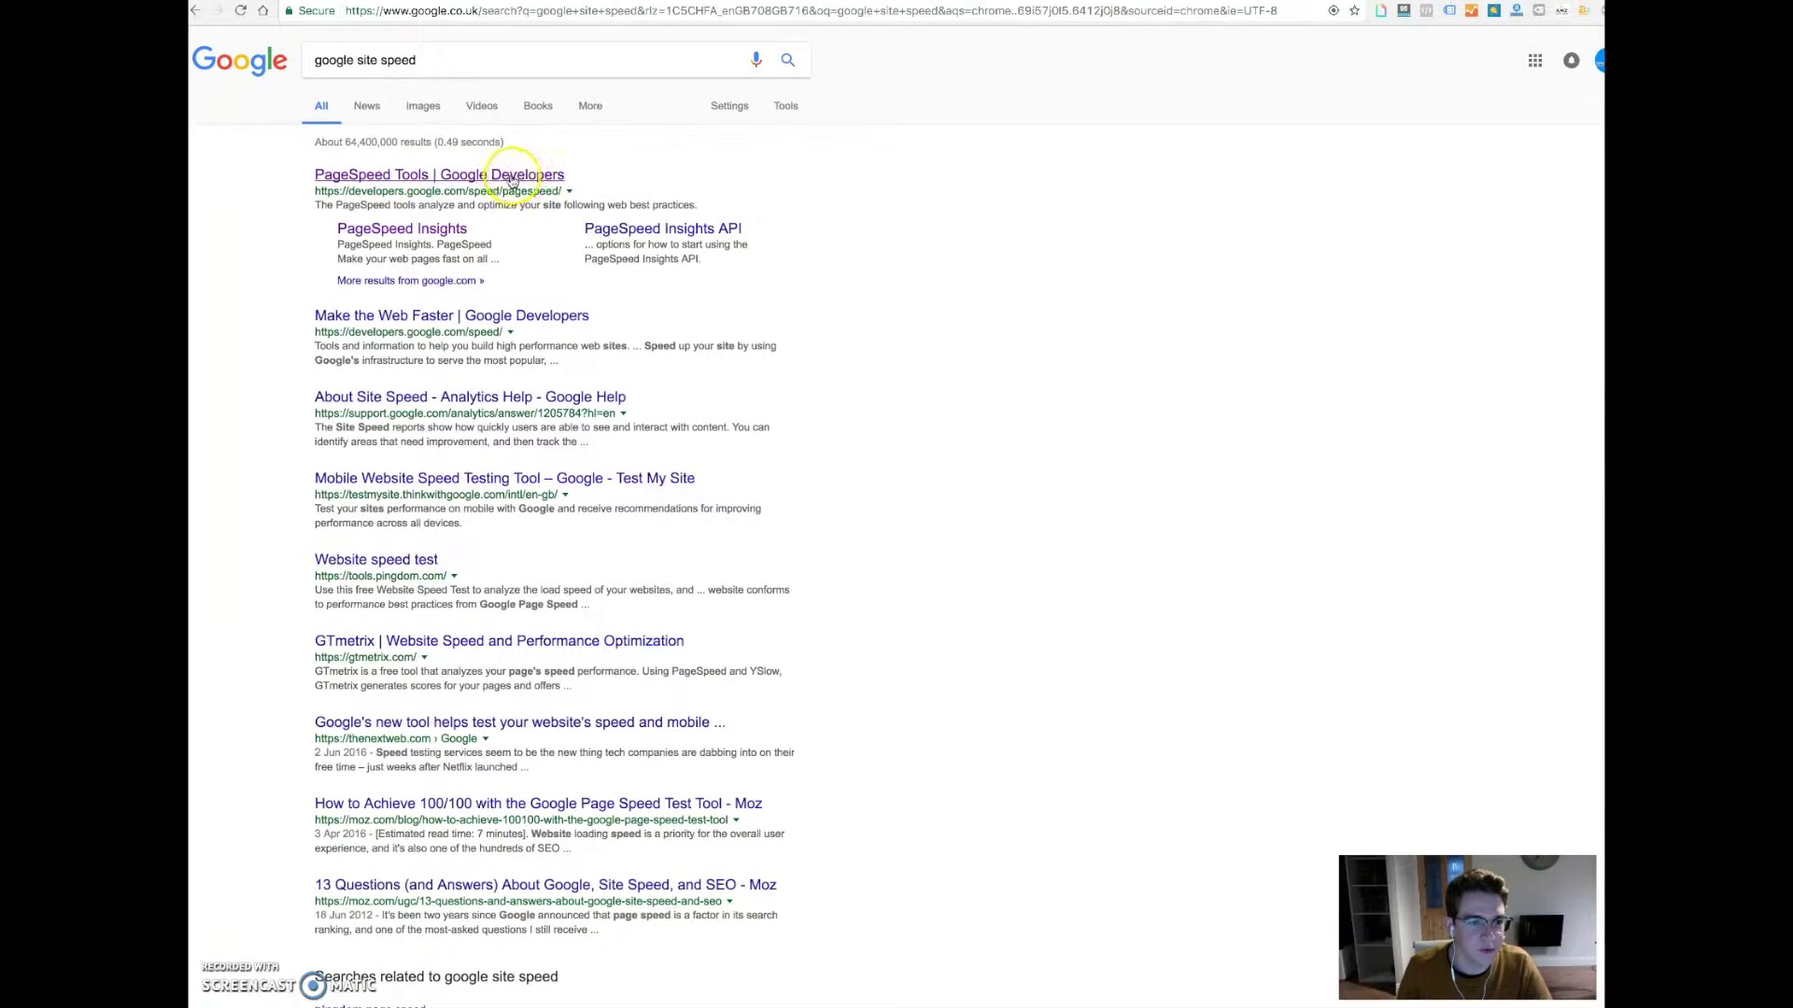
{"action": "left_click", "coordinate": [493, 180]}
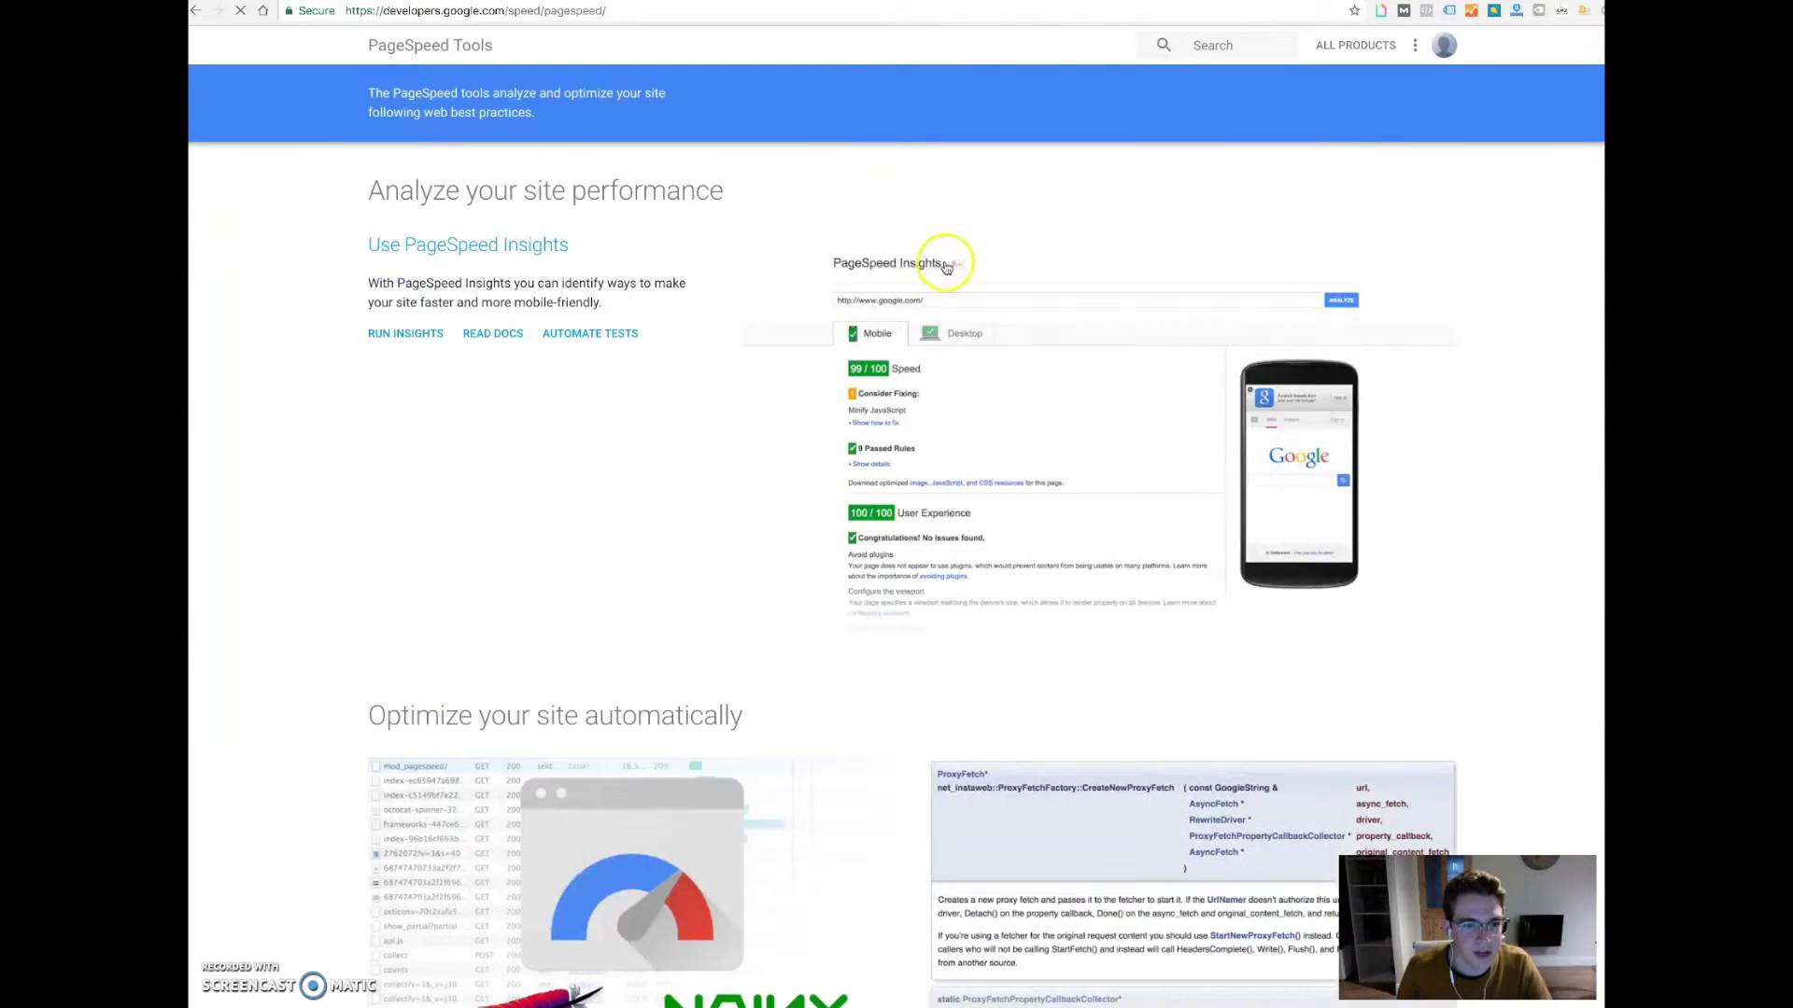
{"action": "left_click", "coordinate": [415, 336]}
{"action": "left_click", "coordinate": [489, 274]}
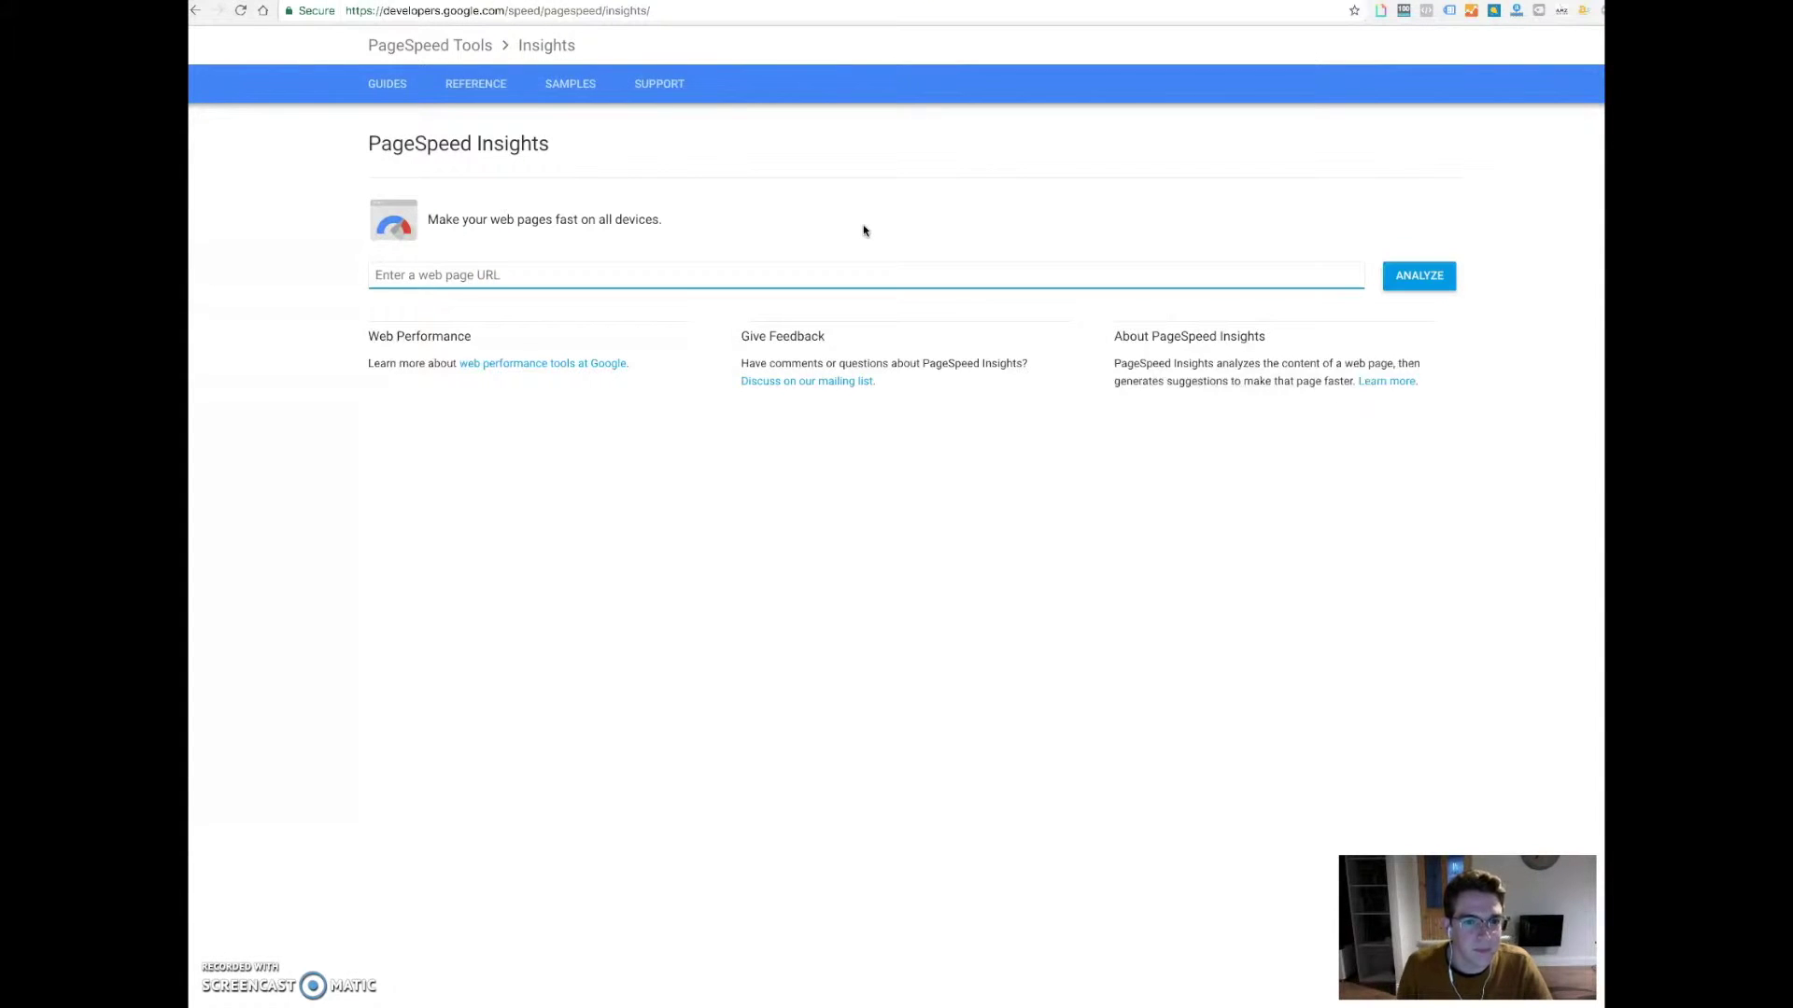
{"action": "type", "text": "www"}
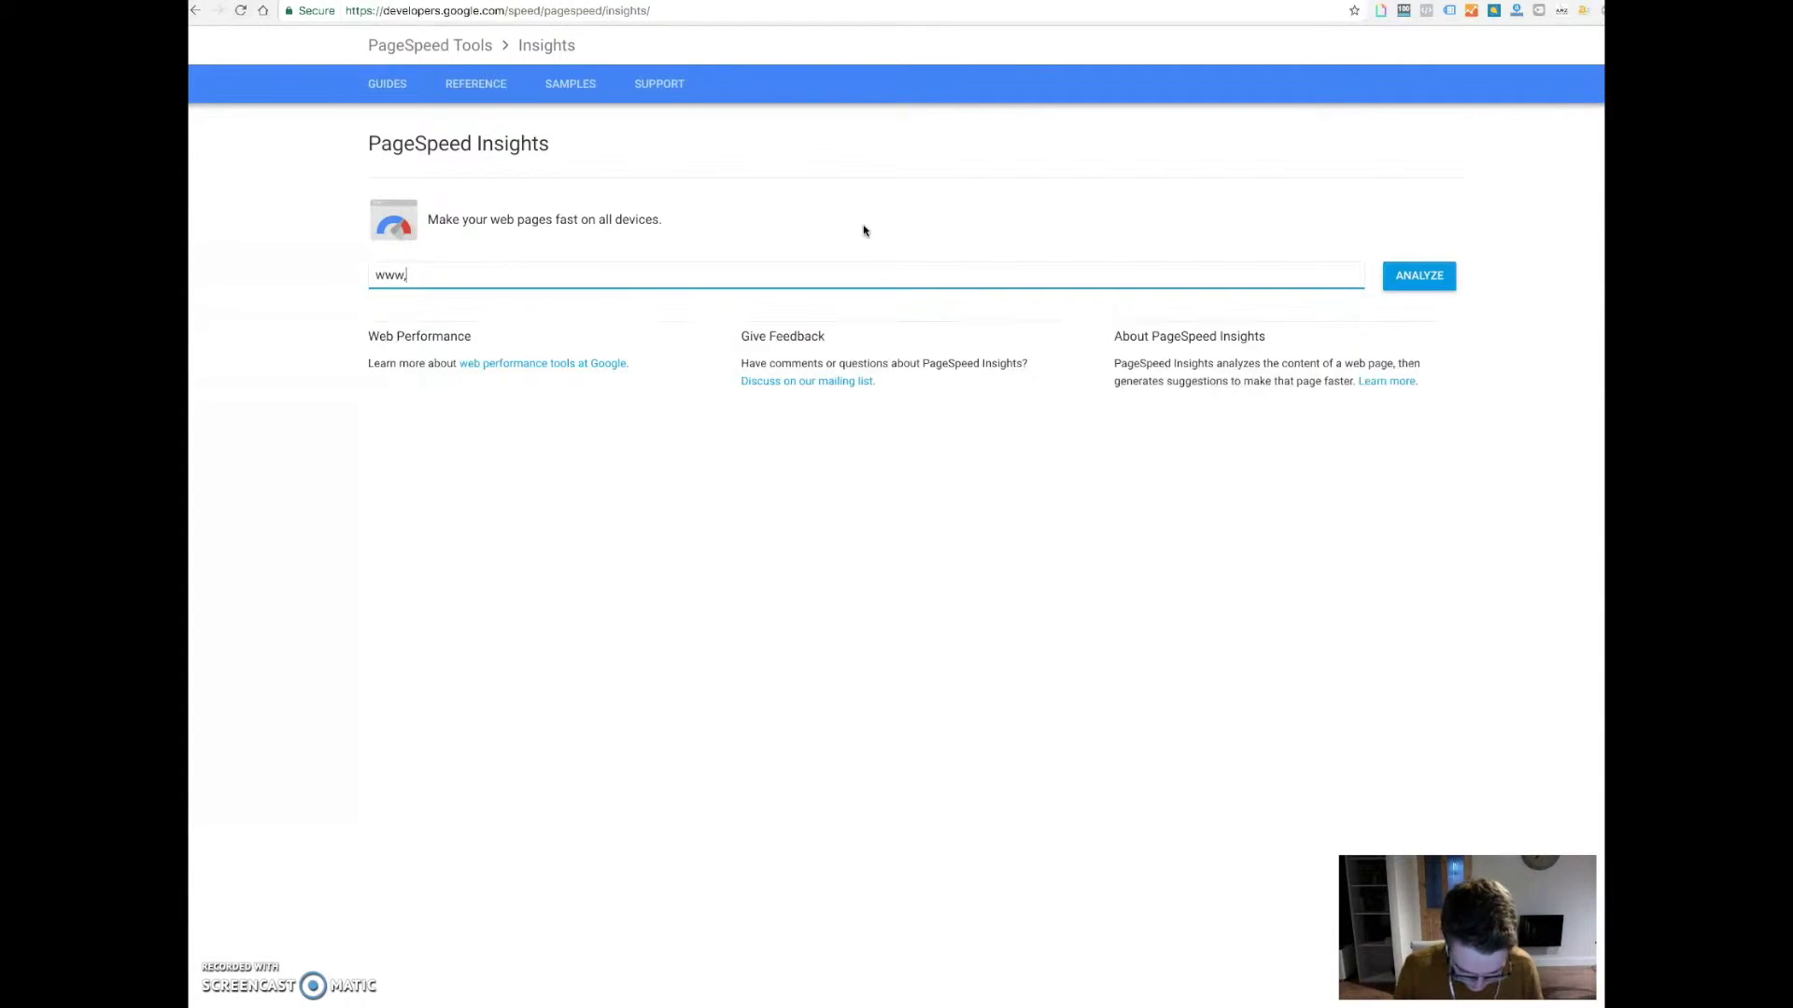
{"action": "type", "text": ".ama"}
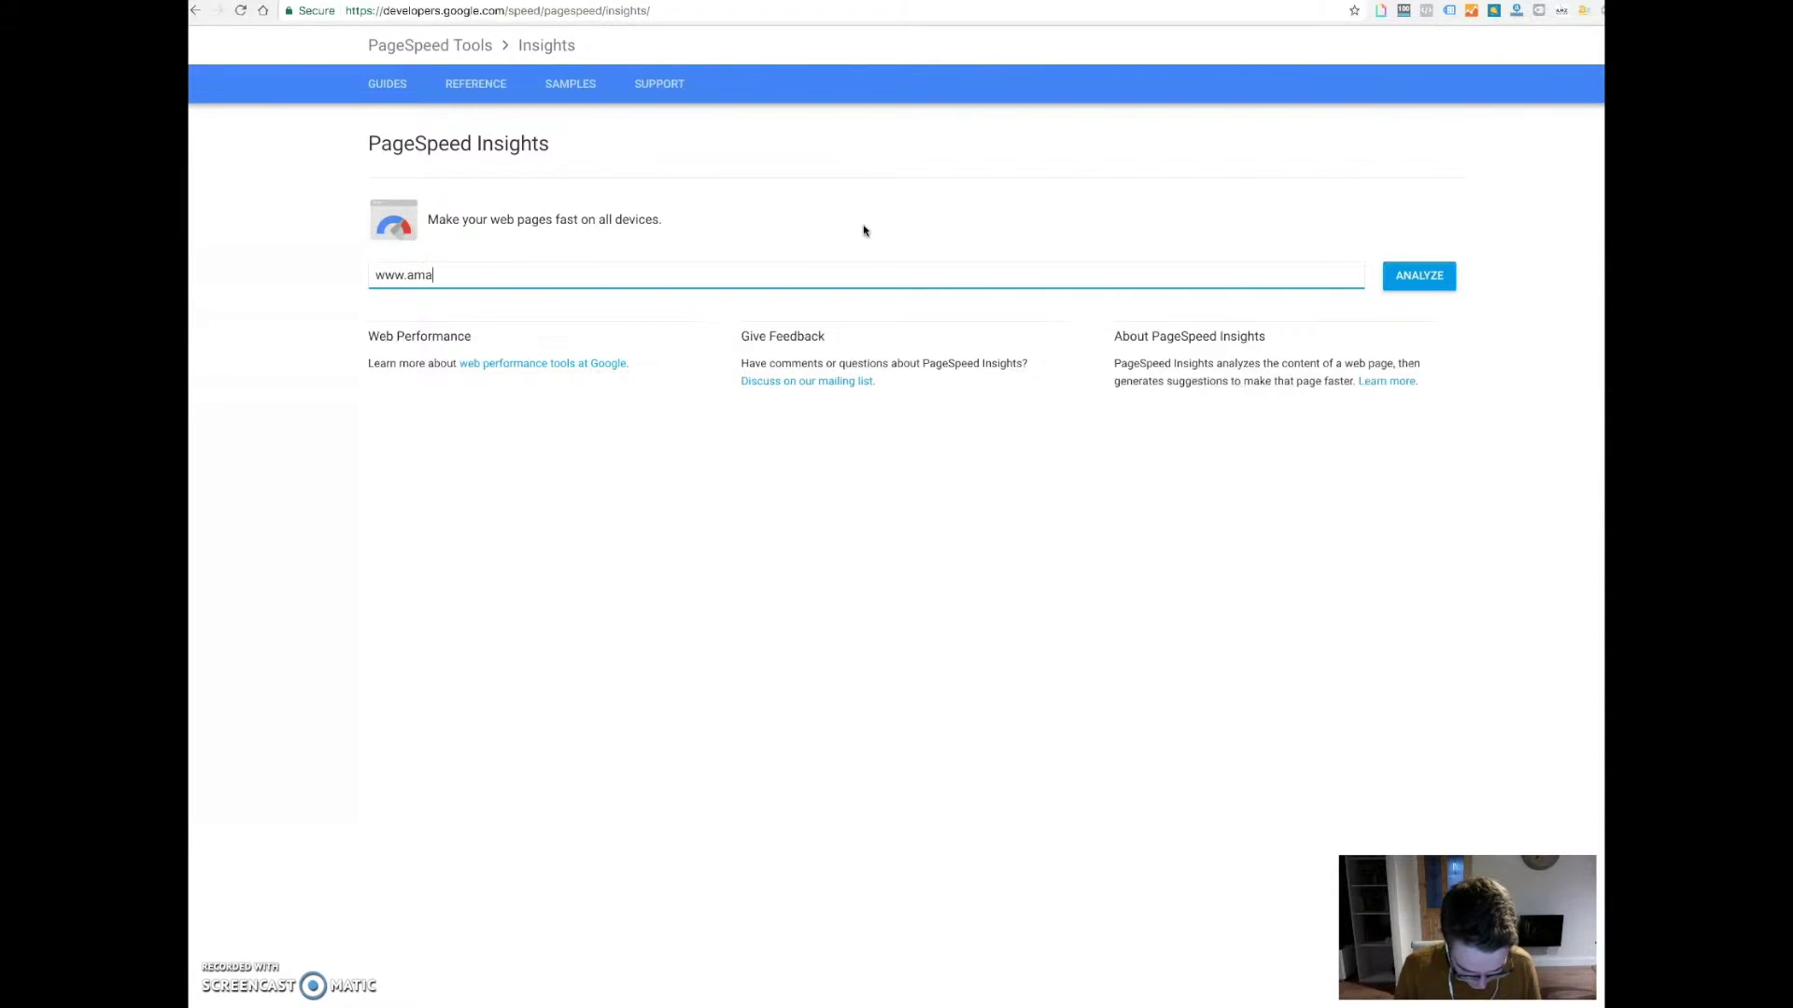
{"action": "type", "text": "zon.co.uk"}
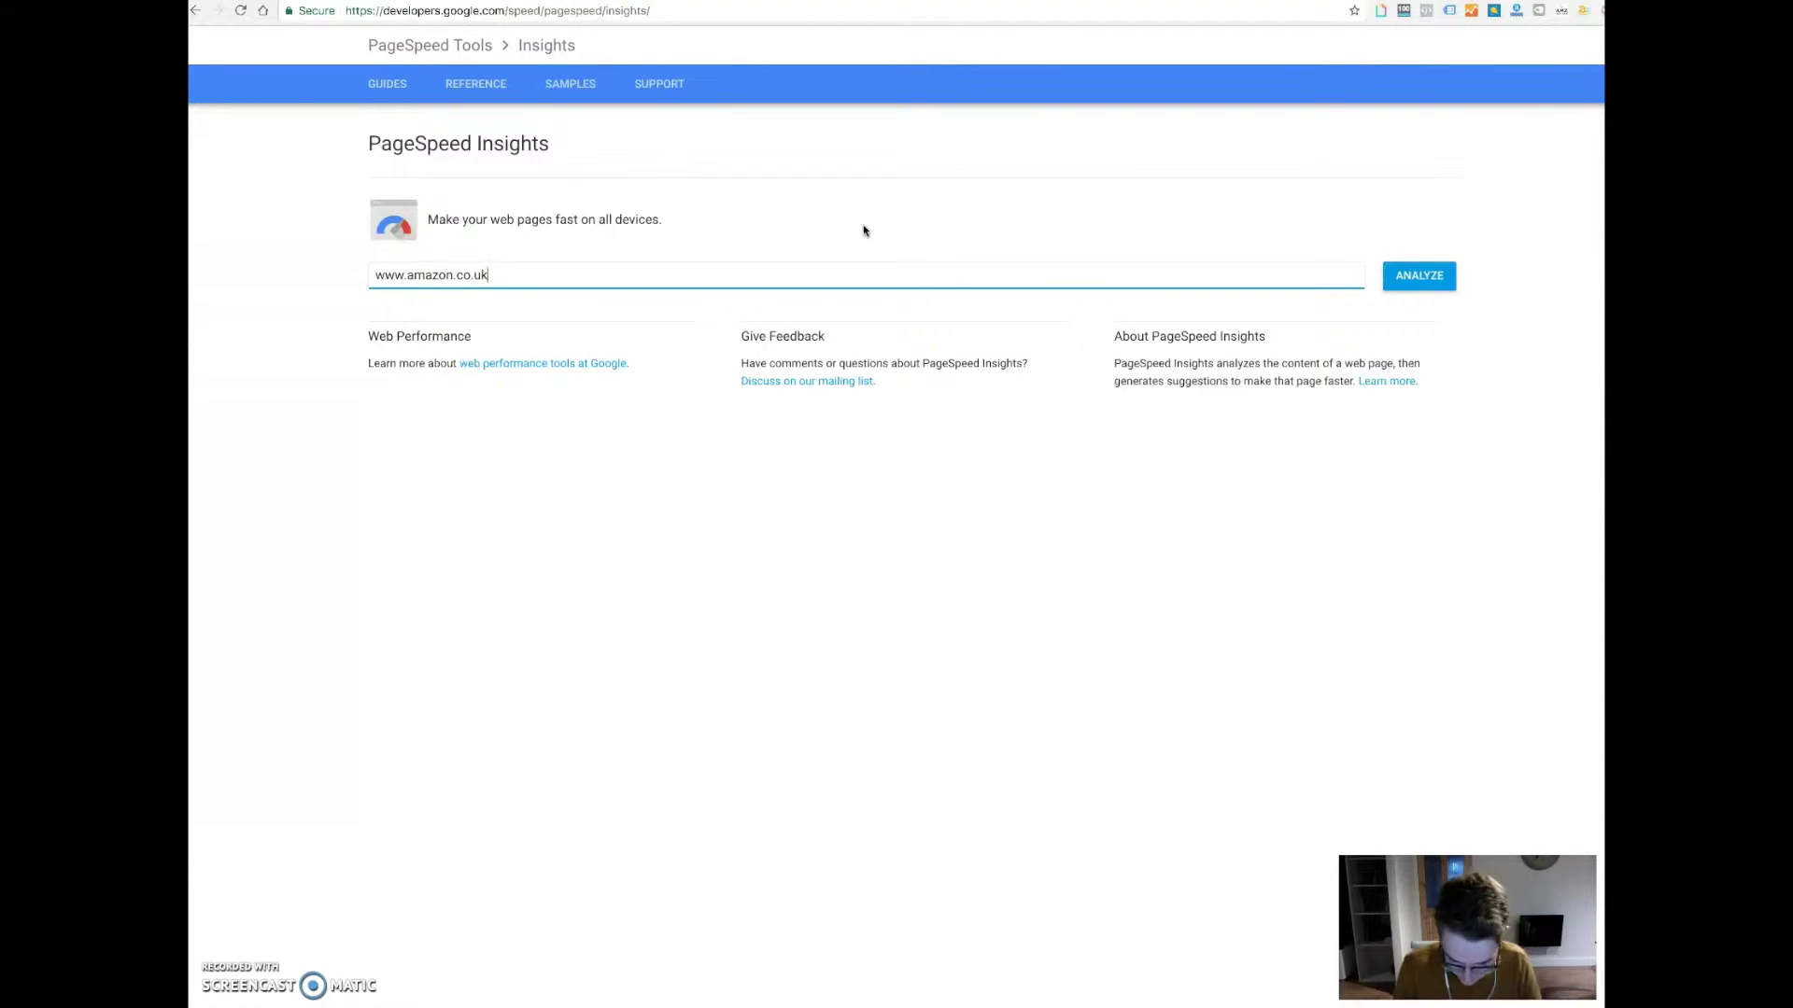
{"action": "key", "text": "Return"}
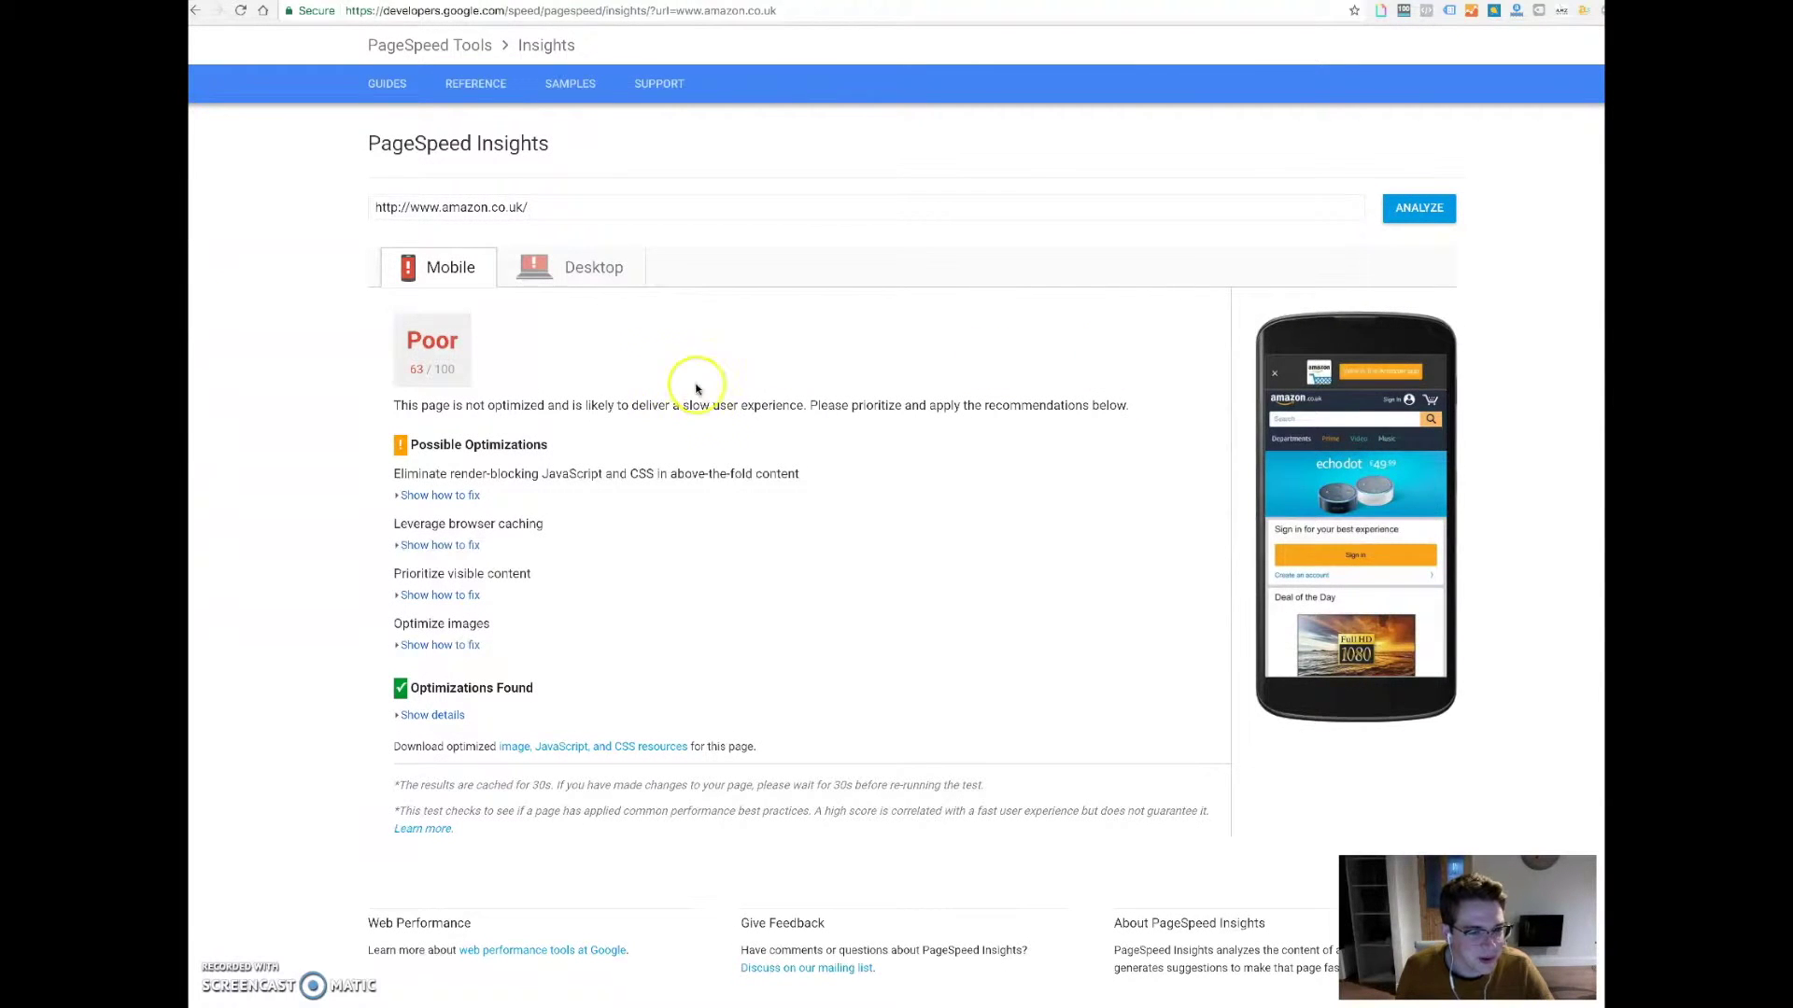
Step: Compare the desktop and mobile speed results for the Amazon page, finishing on the mobile report
{"action": "left_click", "coordinate": [576, 269]}
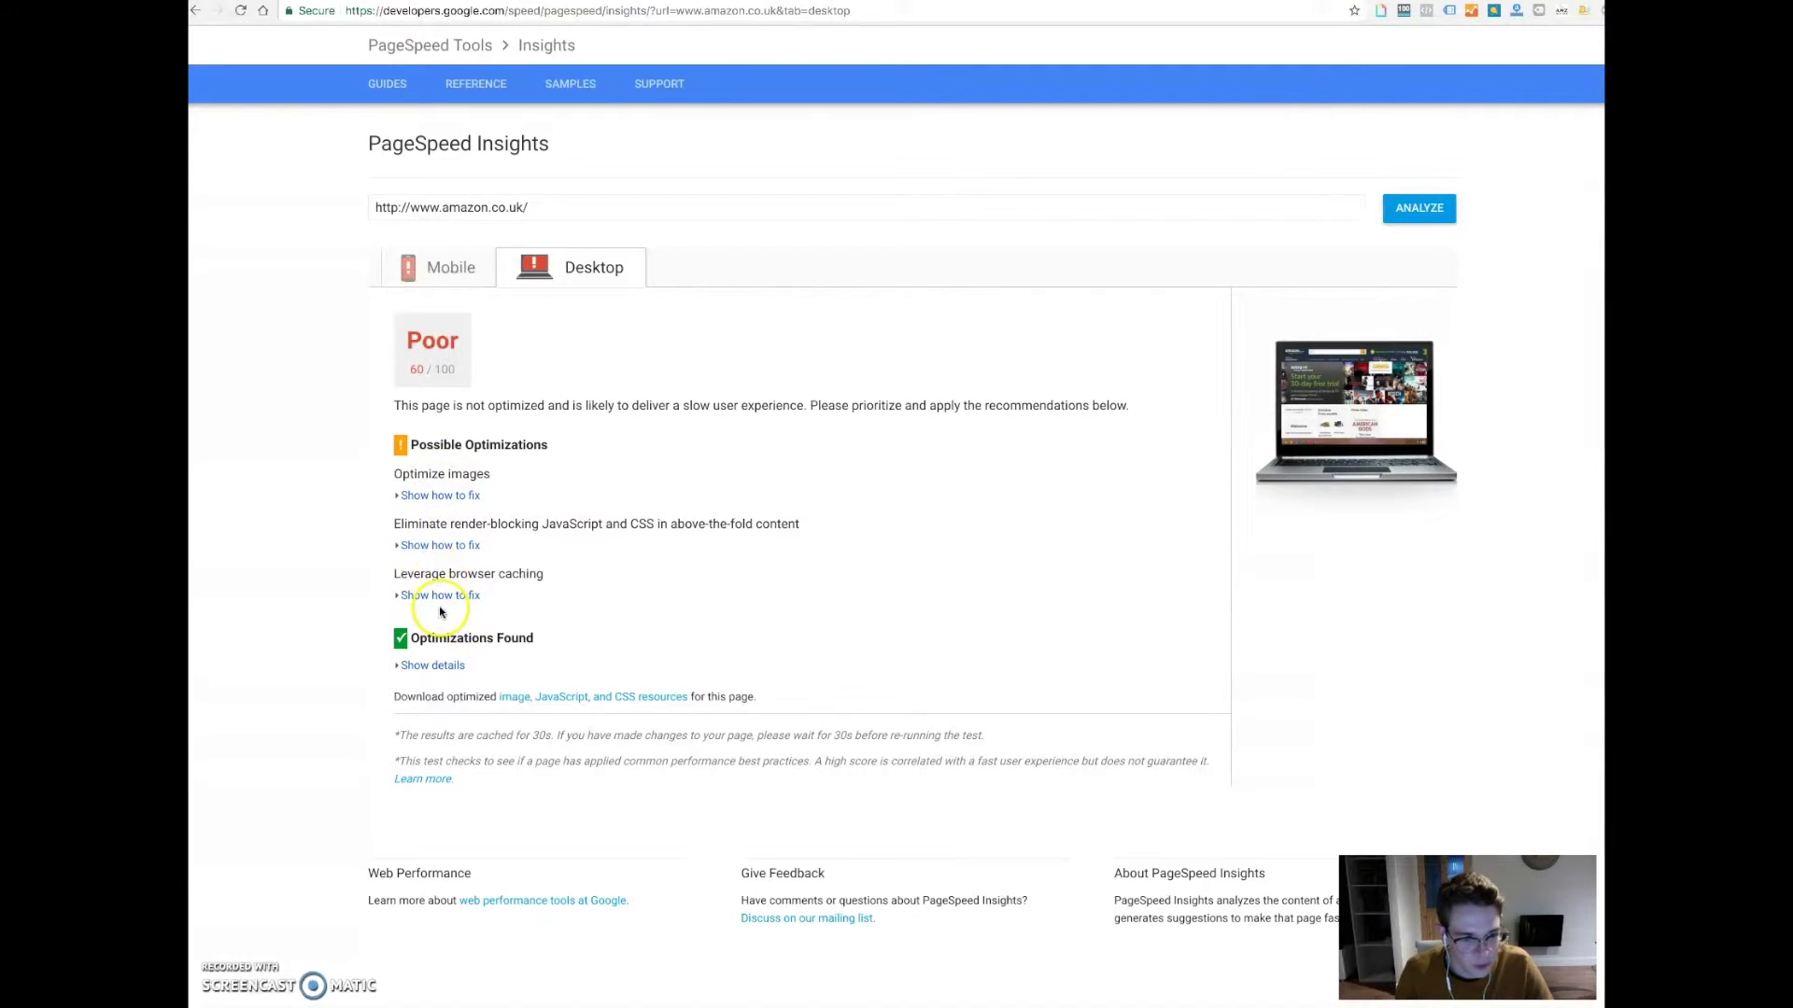
{"action": "left_click", "coordinate": [472, 270]}
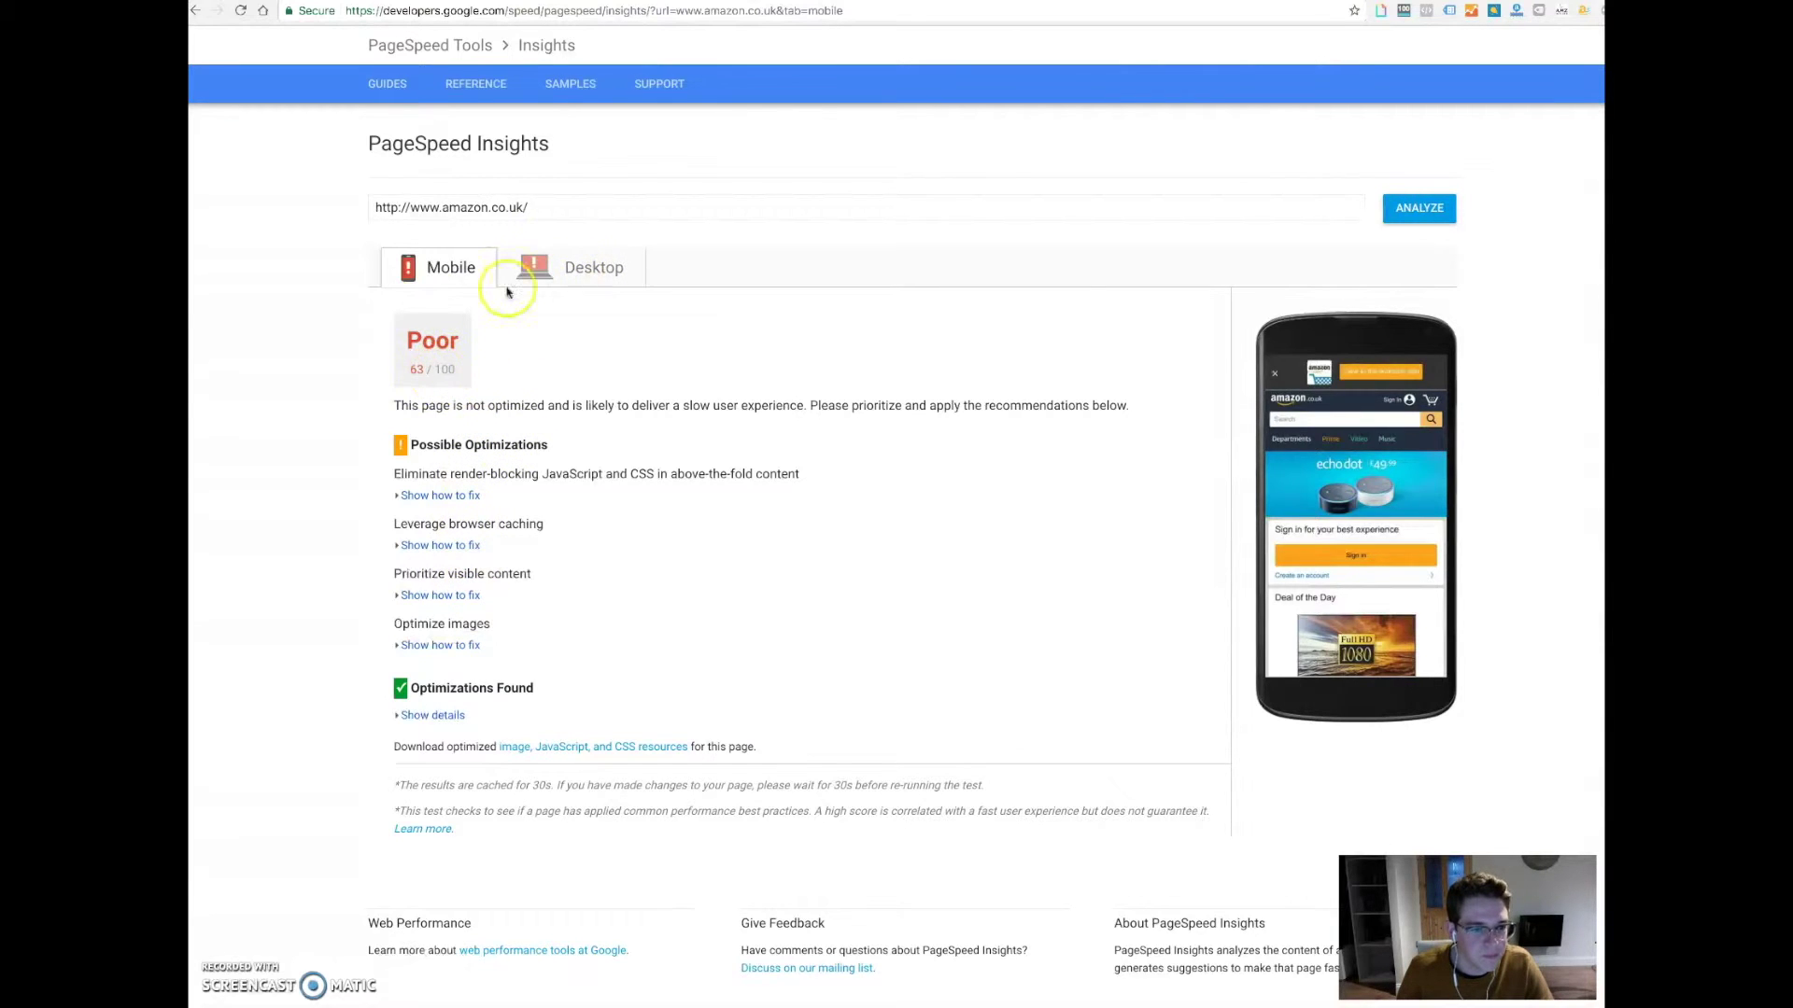
{"action": "left_click", "coordinate": [585, 266]}
{"action": "left_click", "coordinate": [438, 270]}
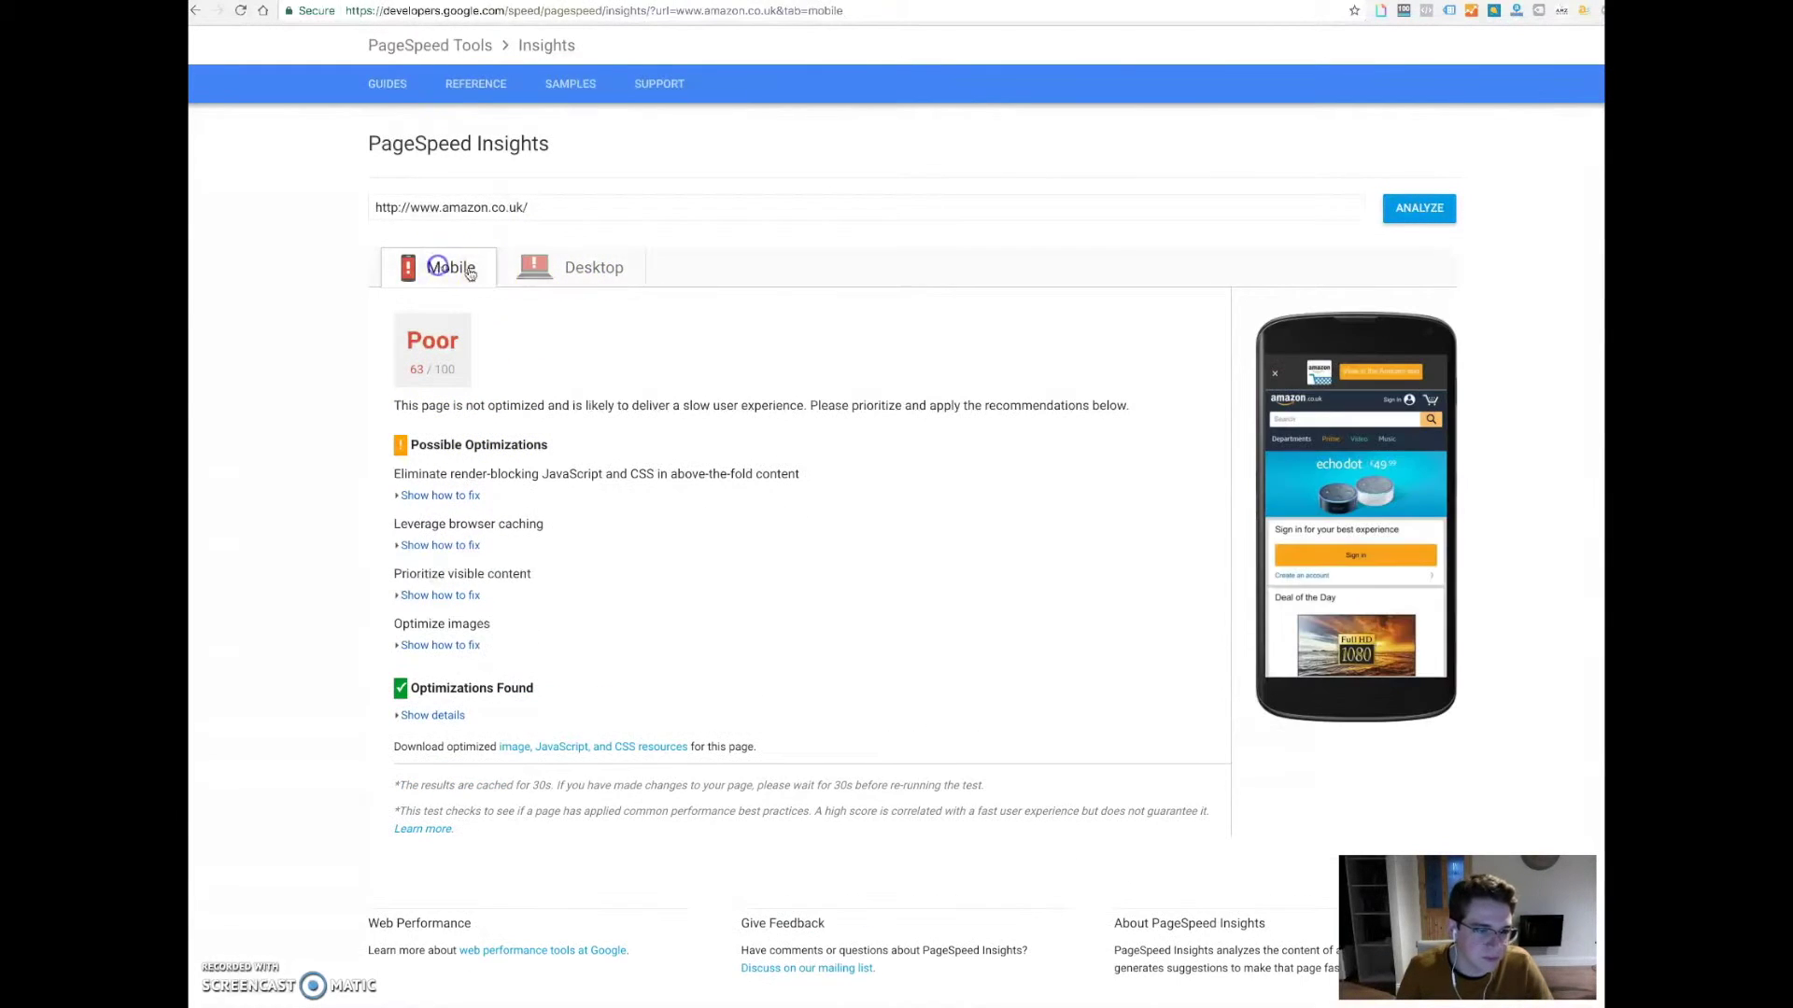
{"action": "left_click", "coordinate": [605, 276]}
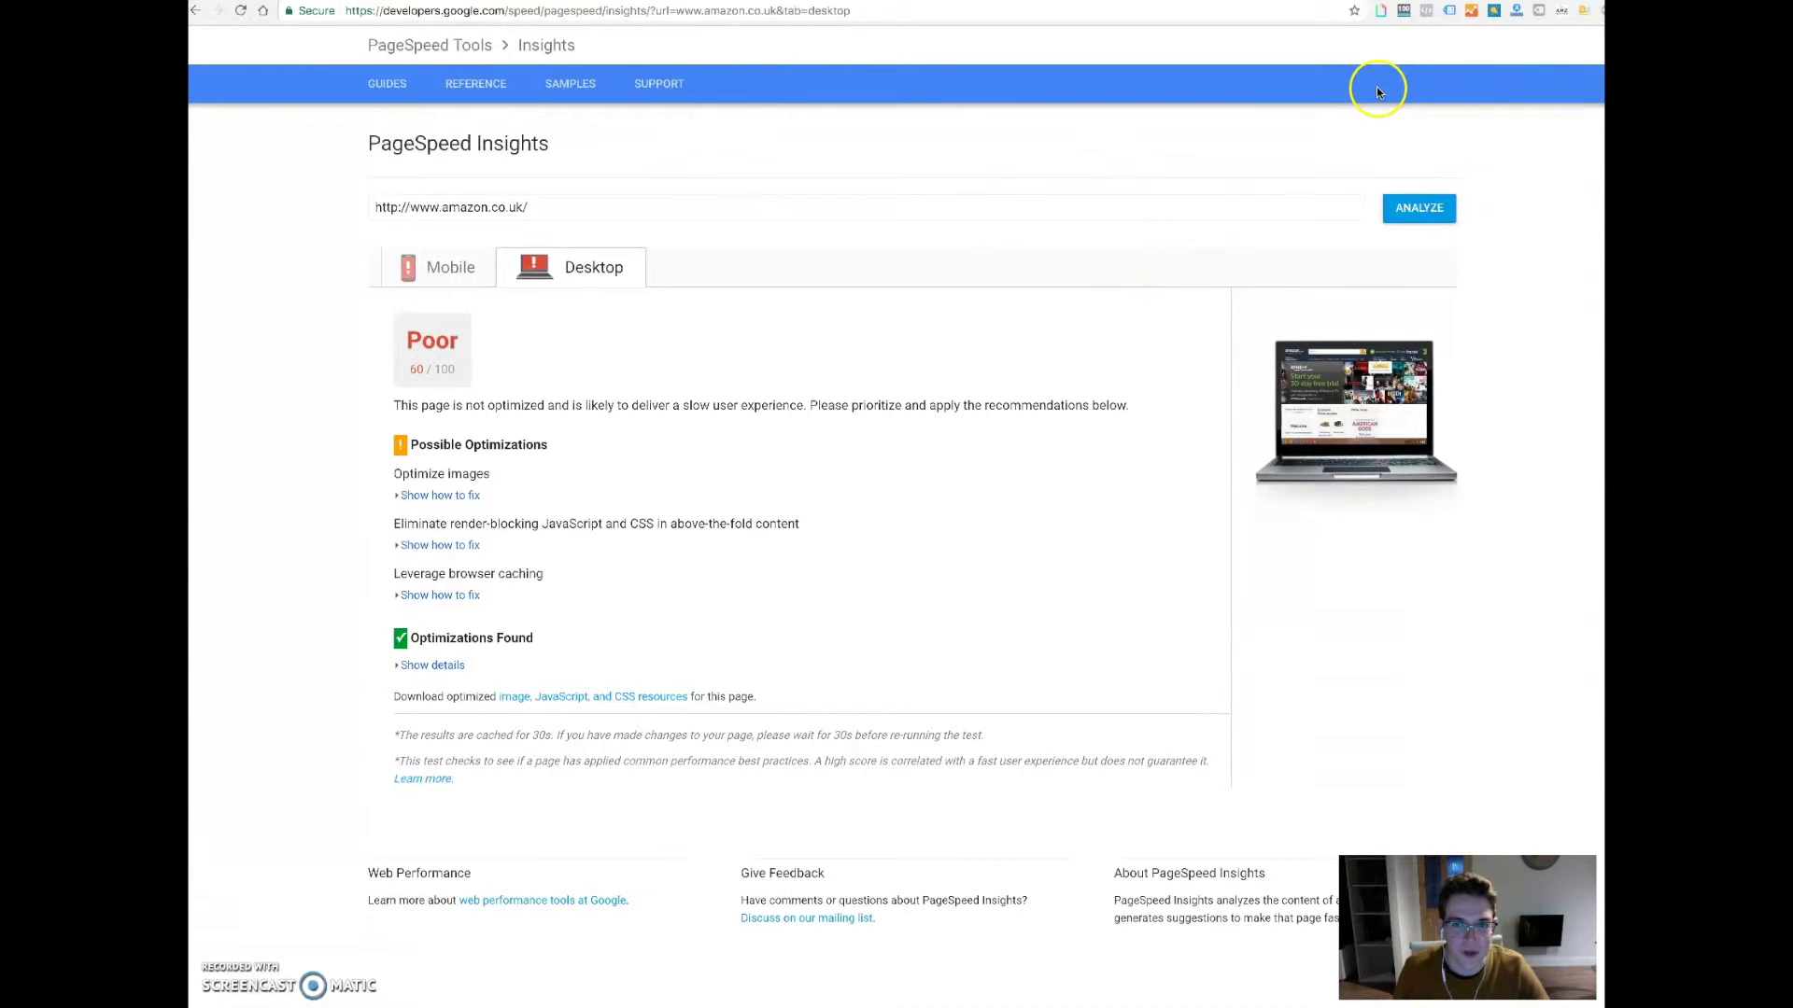
{"action": "left_click", "coordinate": [466, 278]}
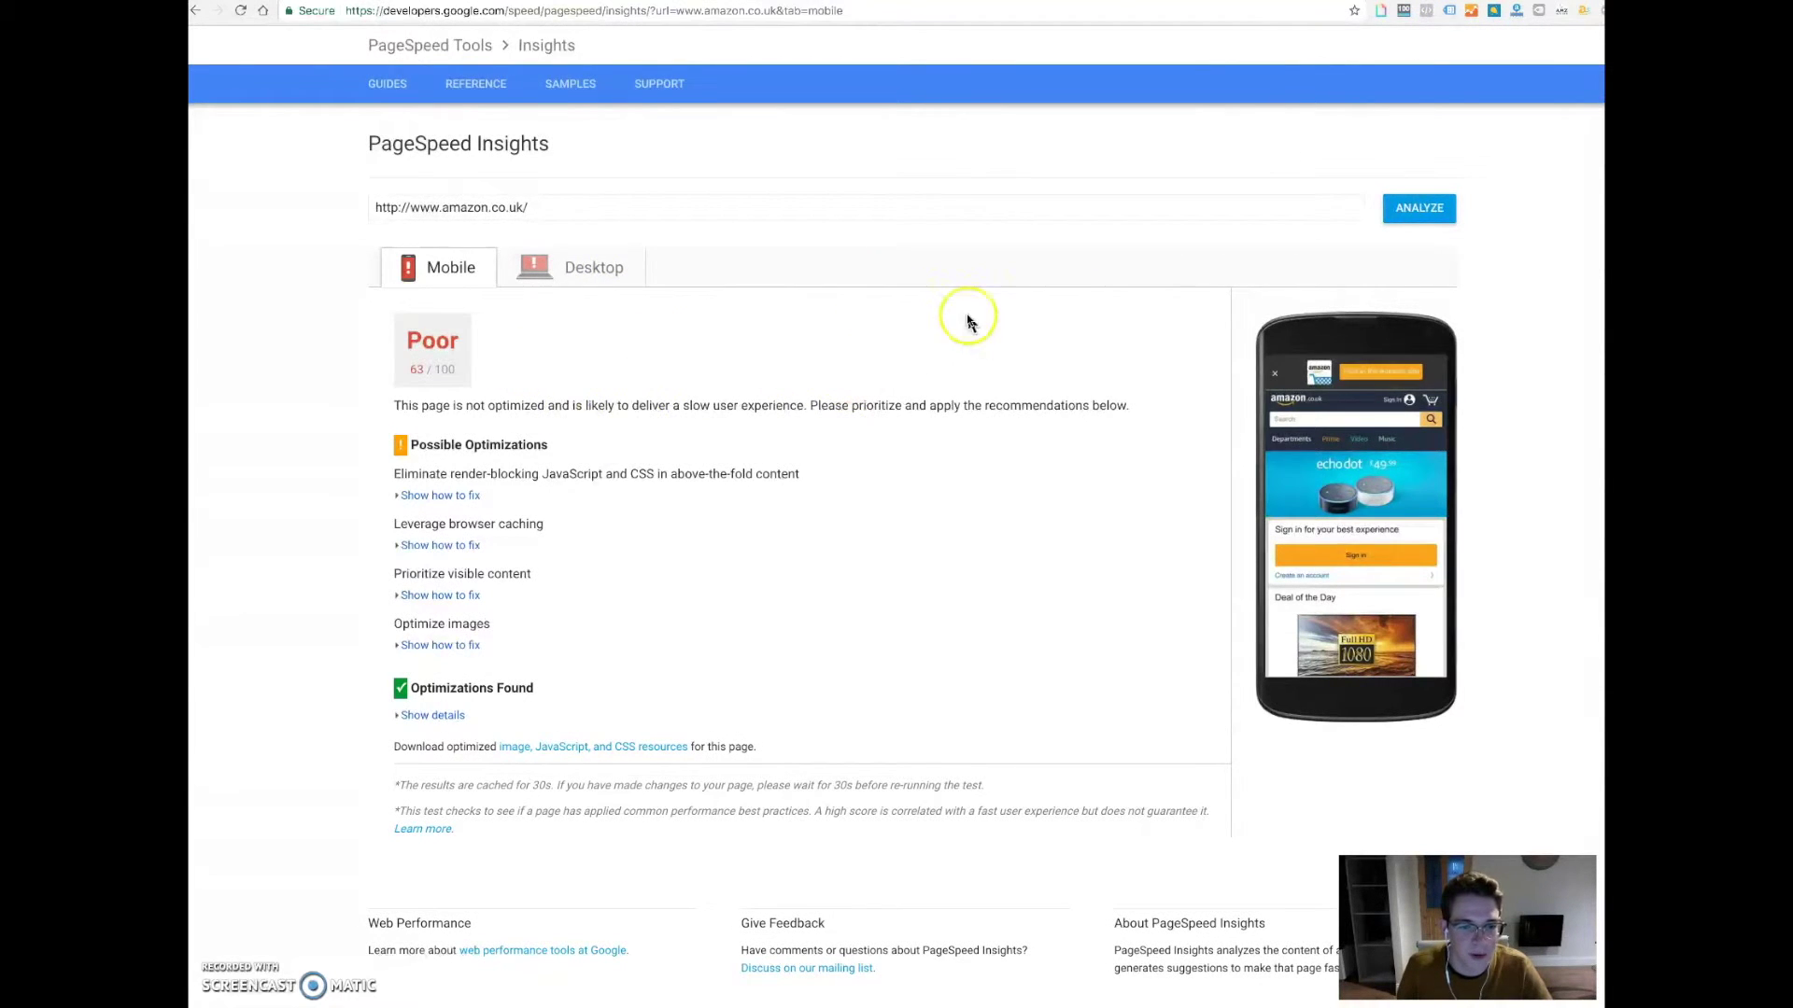
Step: Switch to the "google mobile site" search results and open the Mobile-Friendly Test from Google Search Console
{"action": "key", "text": "ctrl+Tab"}
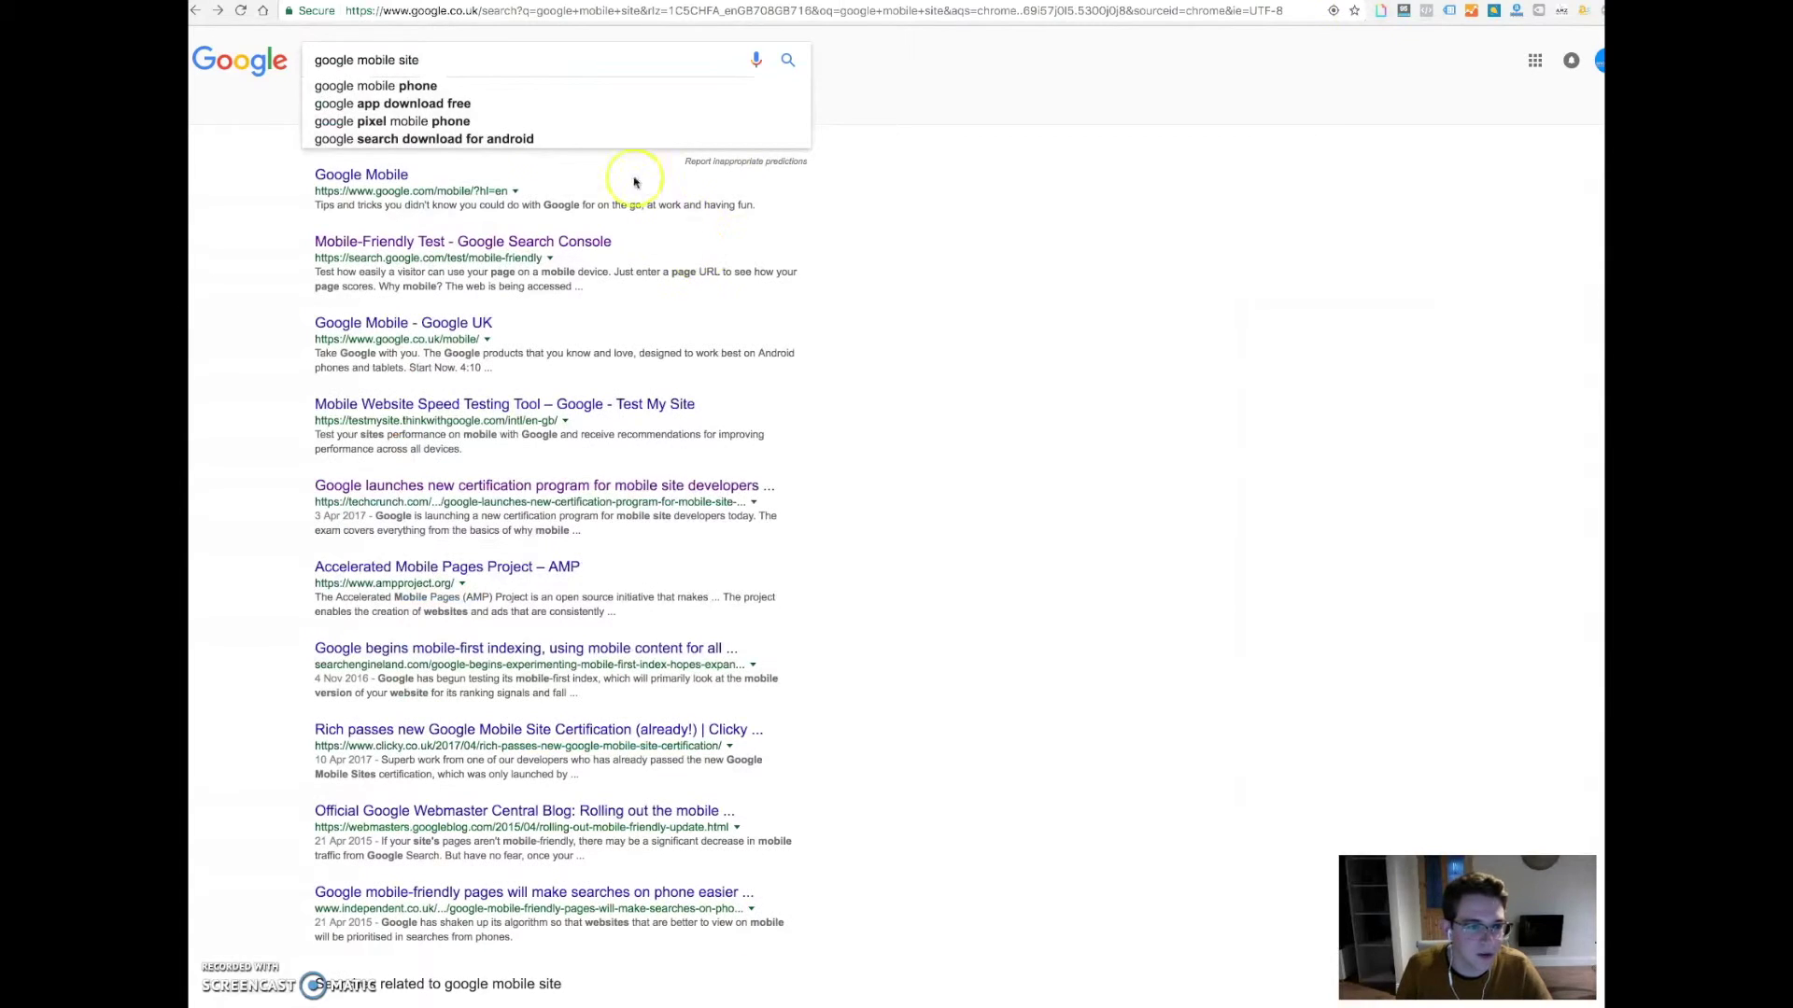
{"action": "left_click", "coordinate": [445, 61]}
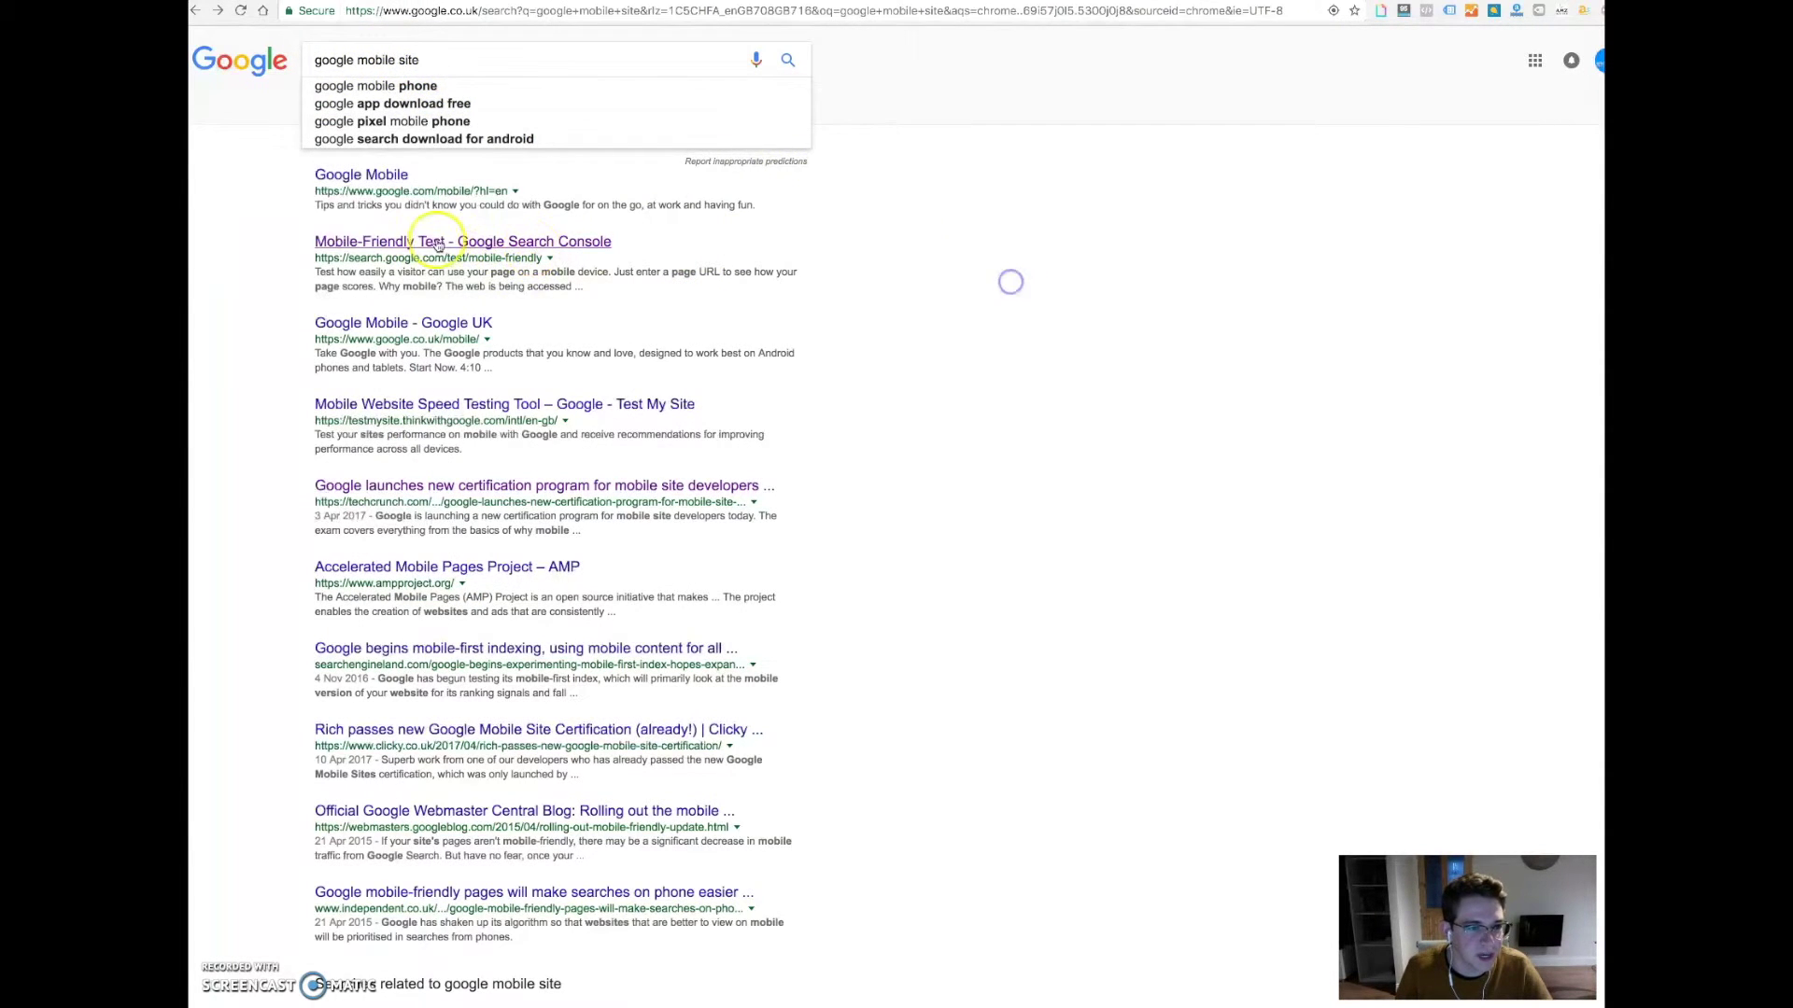
{"action": "left_click", "coordinate": [486, 243]}
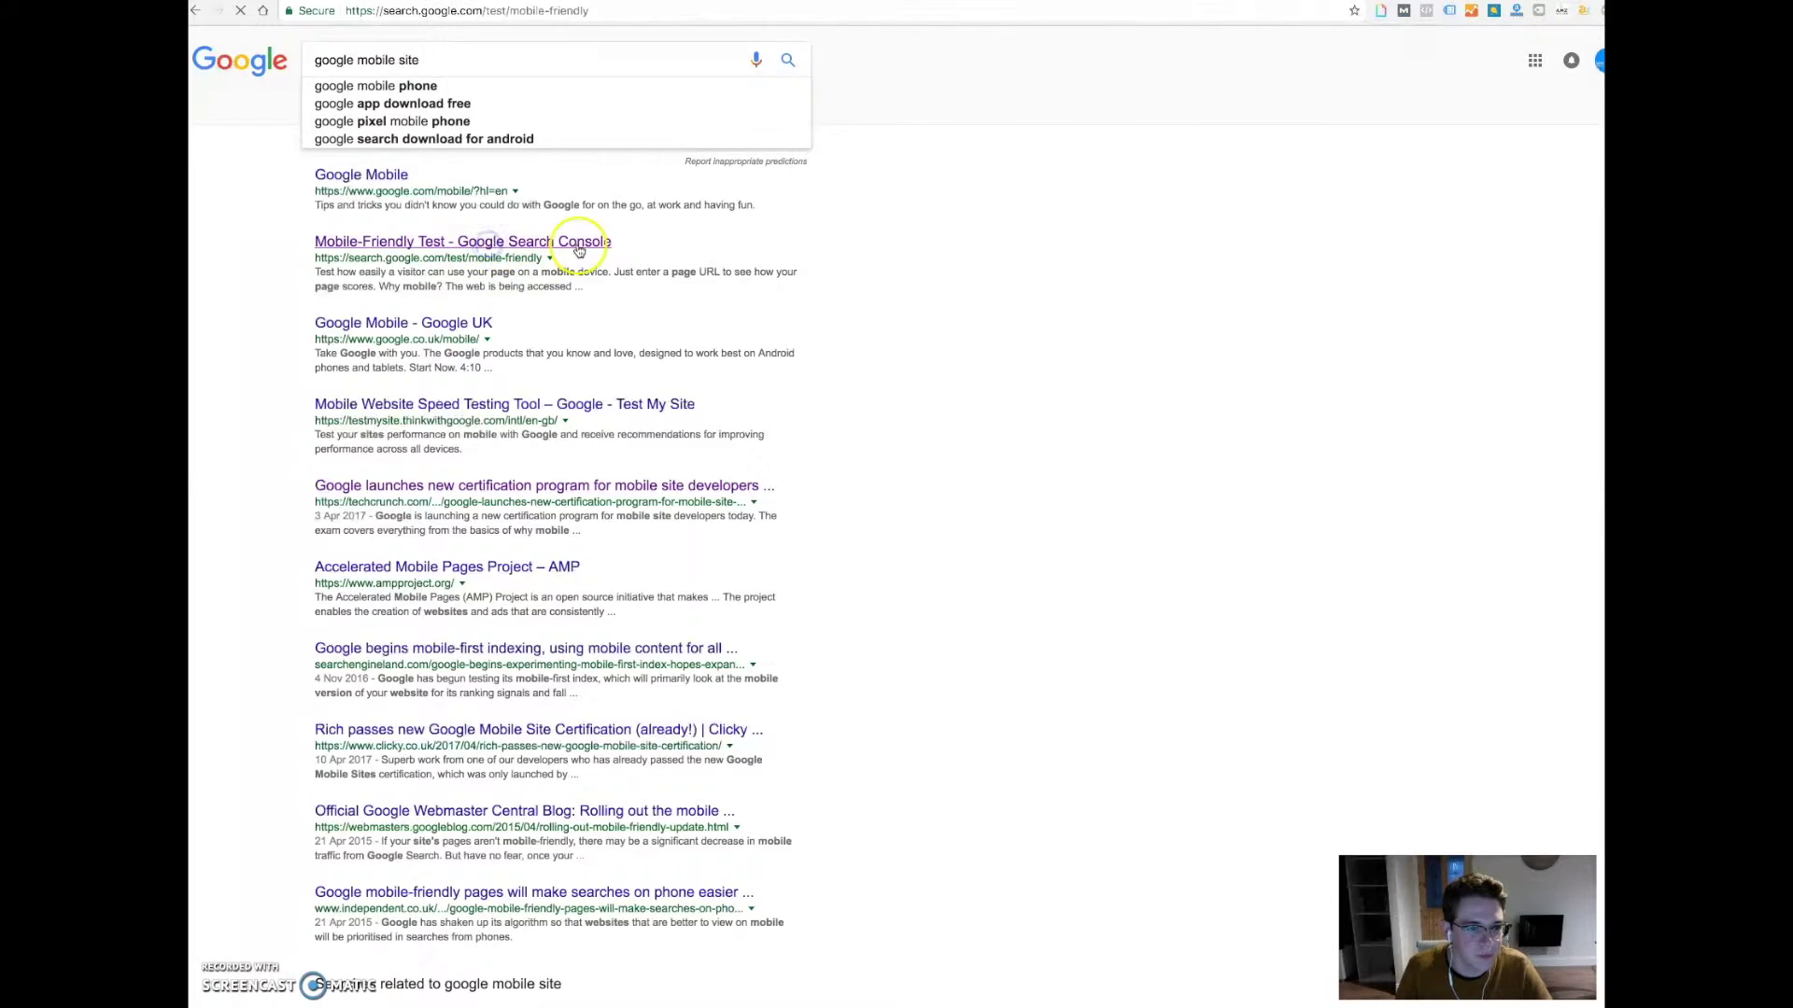
{"action": "left_click", "coordinate": [718, 273]}
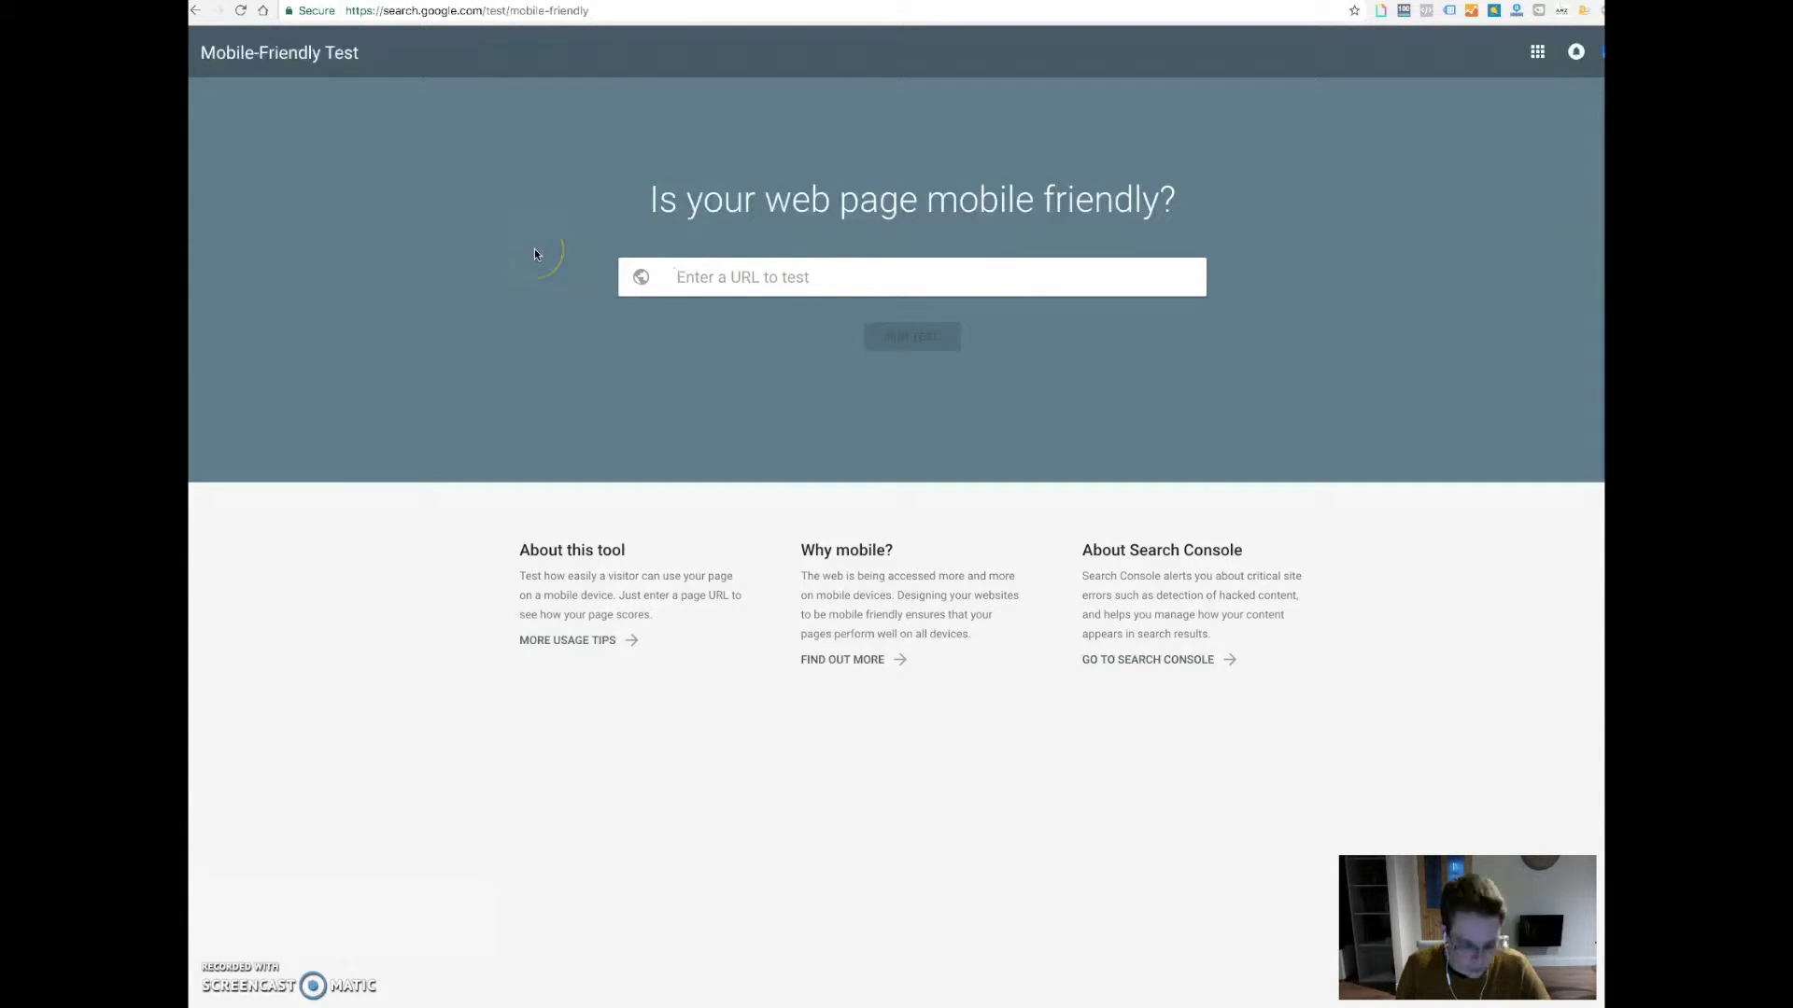
{"action": "type", "text": "www.br"}
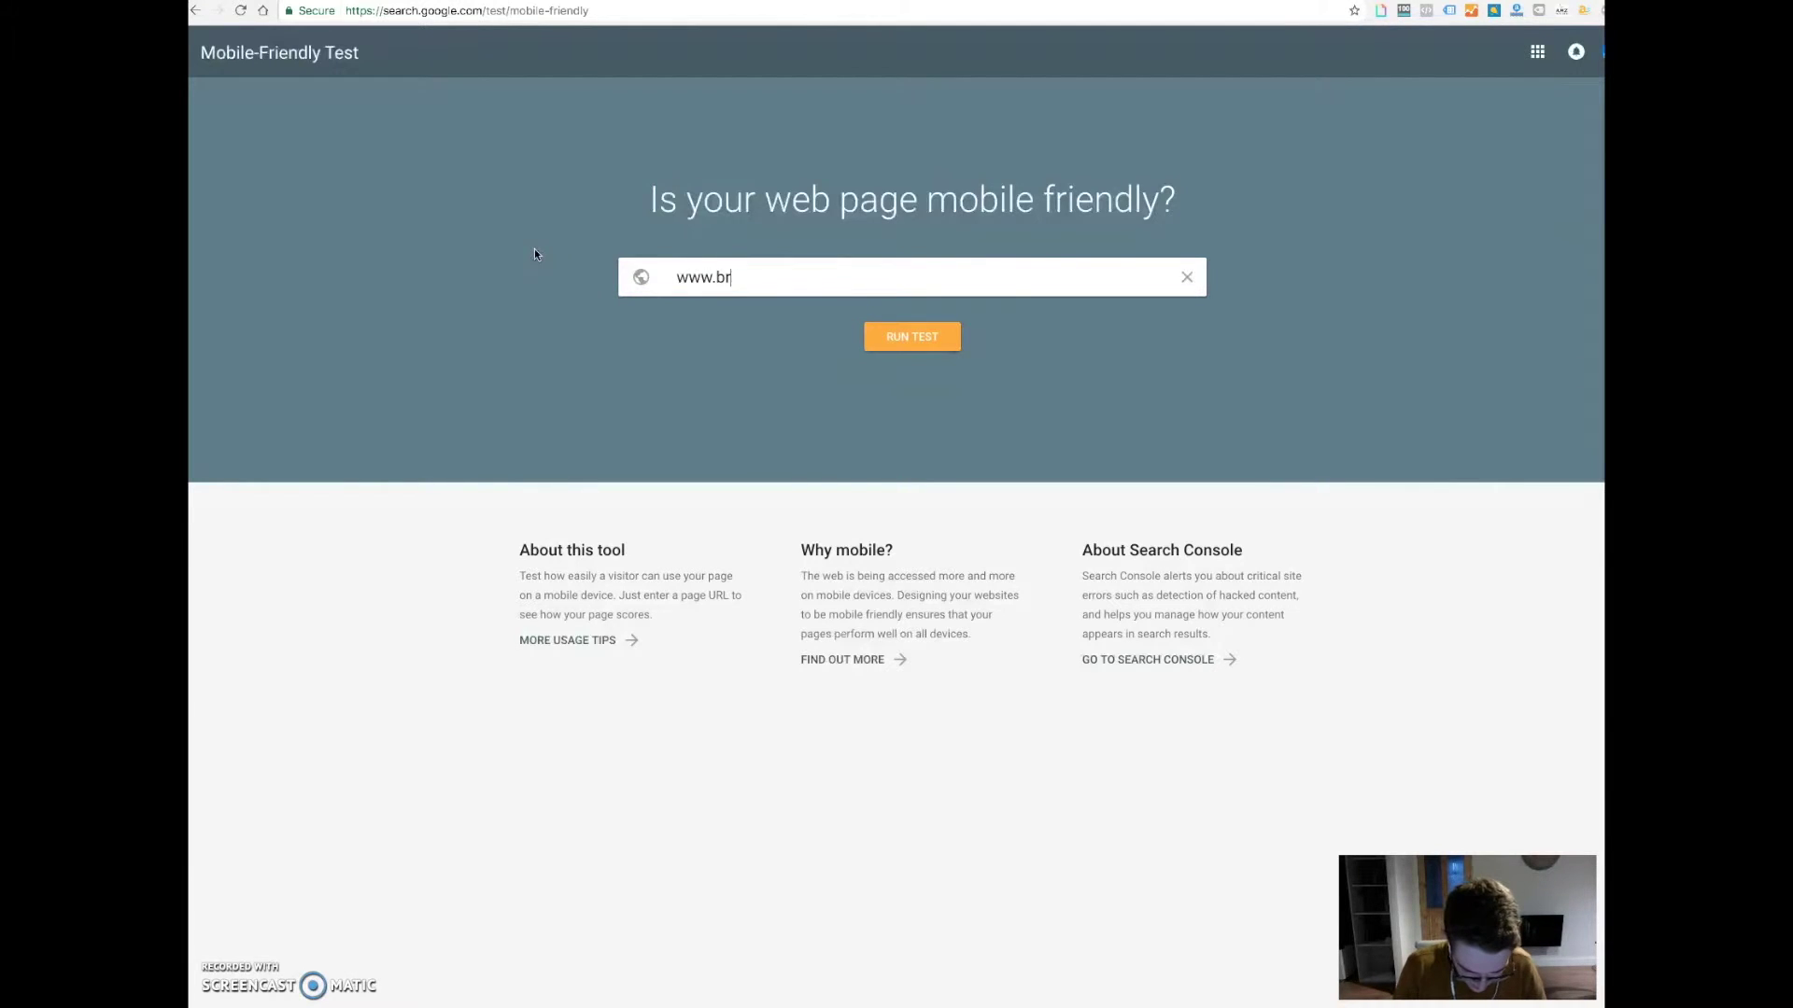
{"action": "type", "text": "ightbluedm.co"}
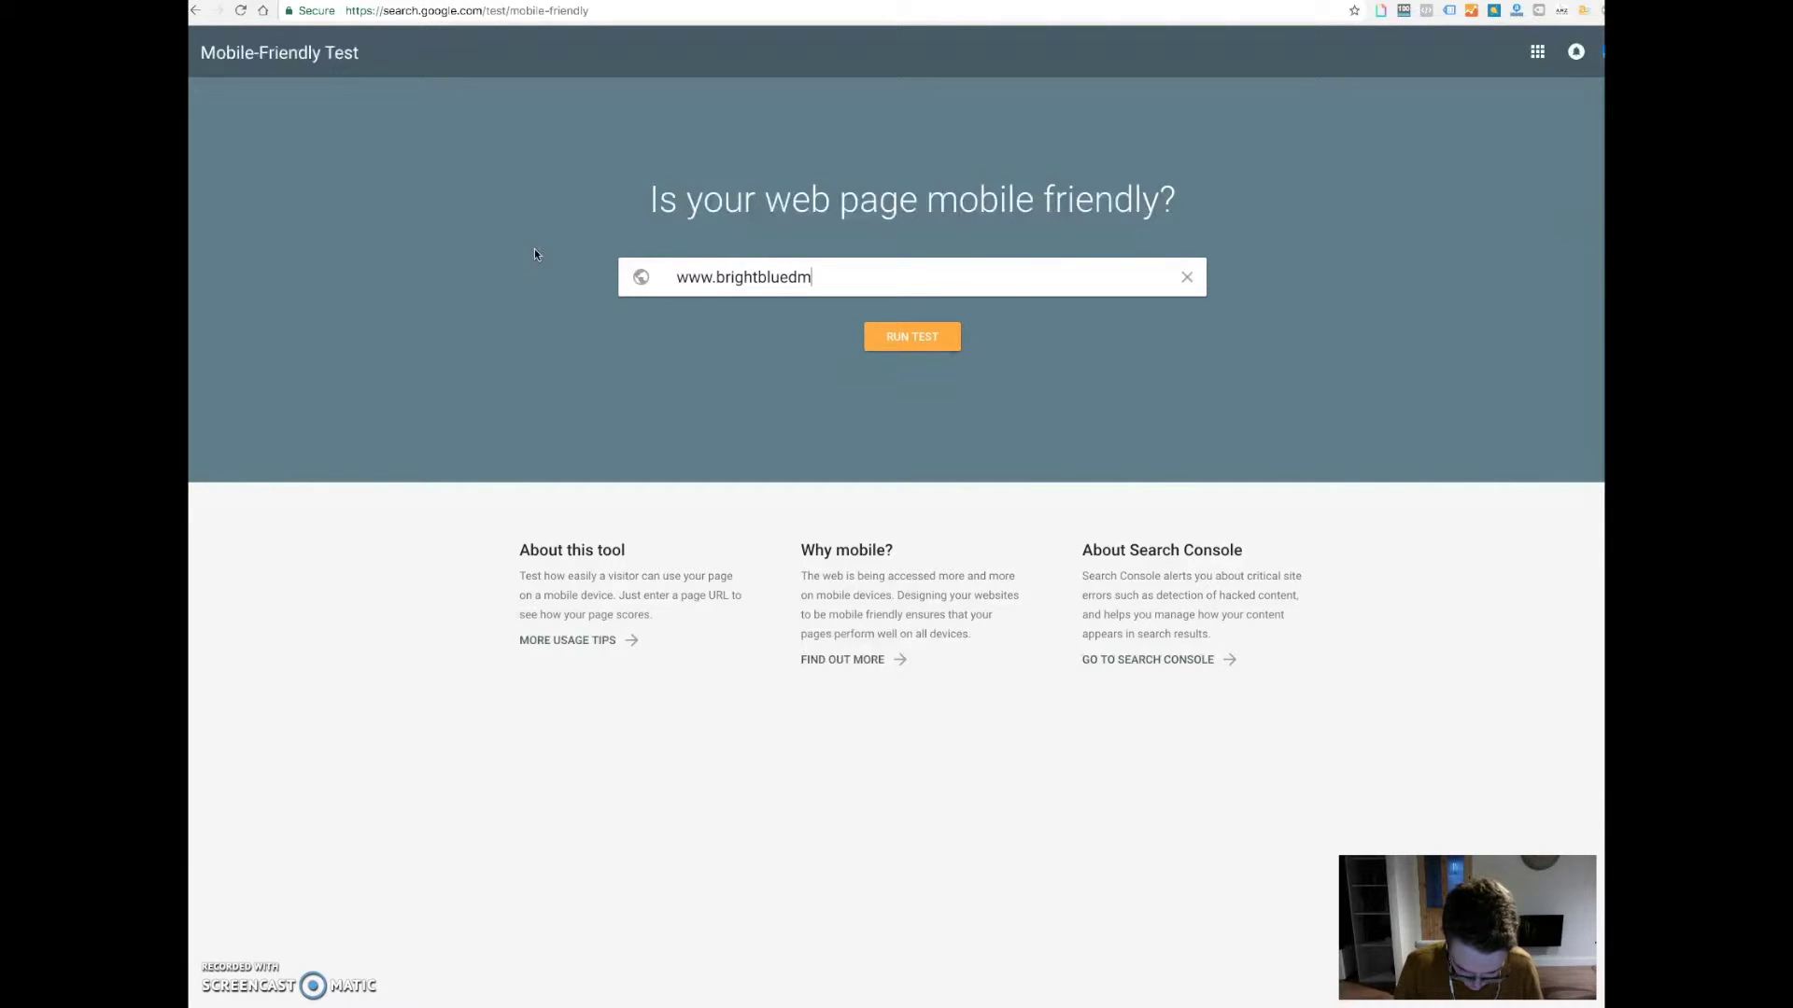
{"action": "type", "text": "m"}
{"action": "key", "text": "Return"}
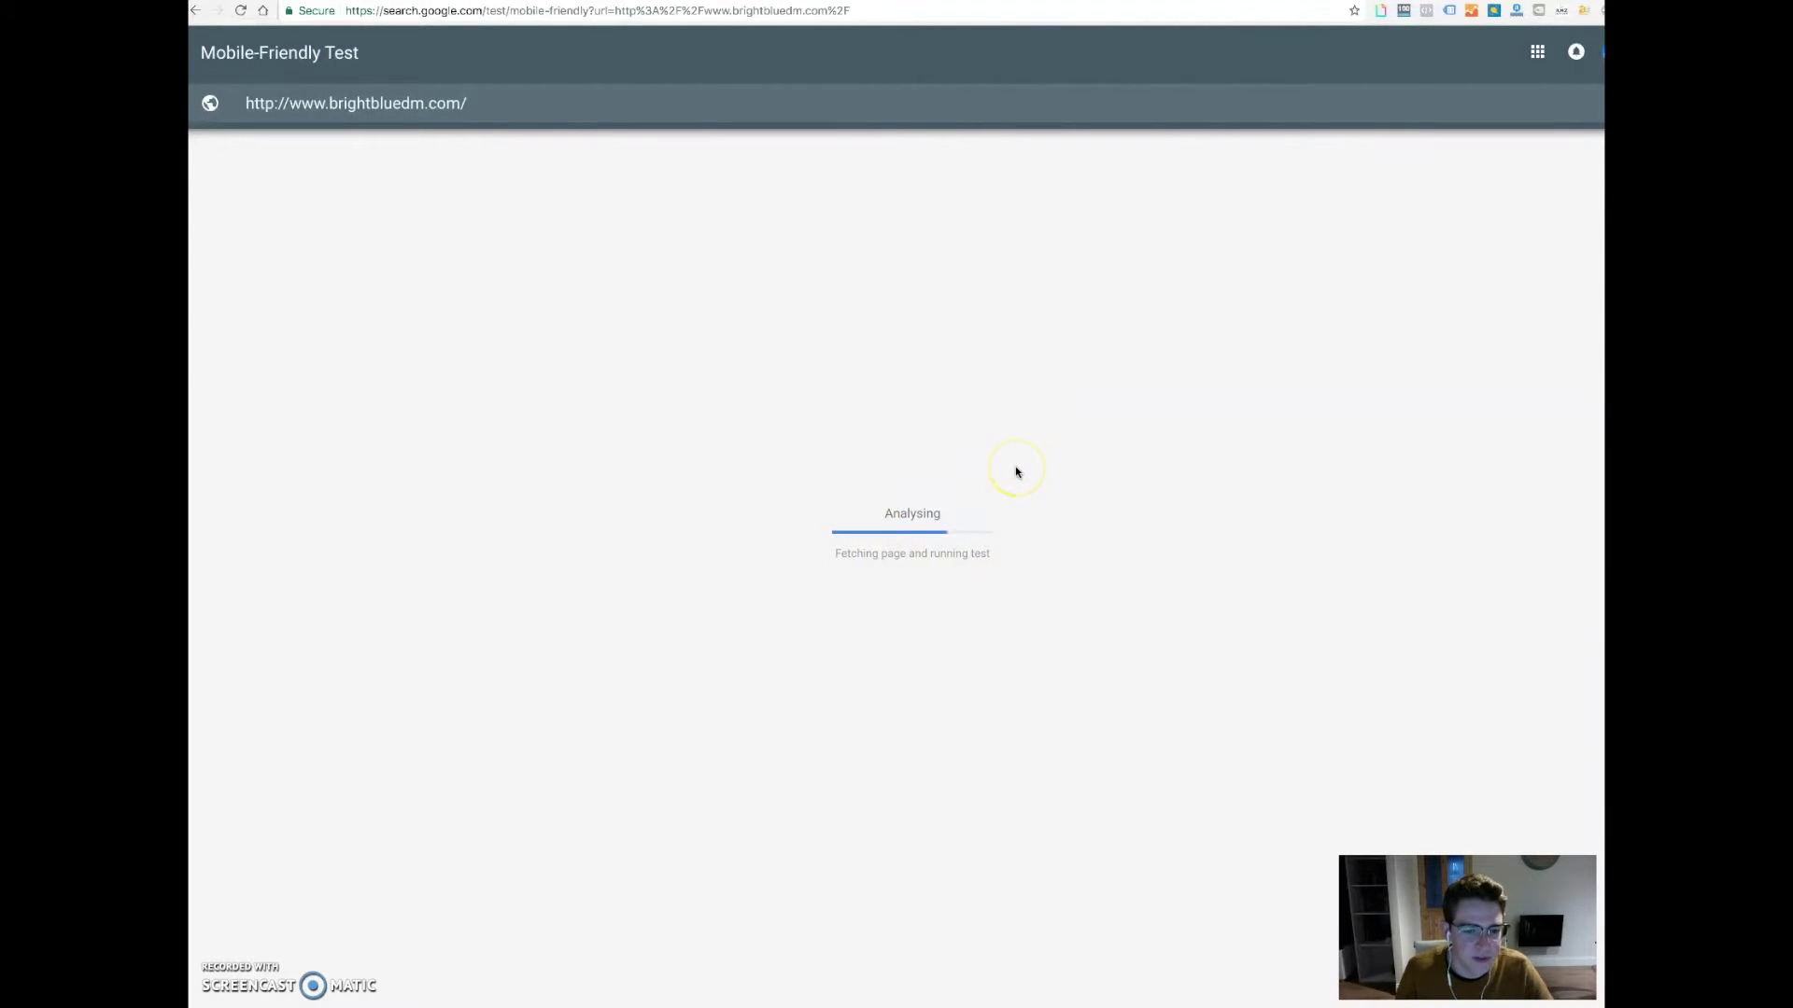
{"action": "left_click", "coordinate": [1084, 445]}
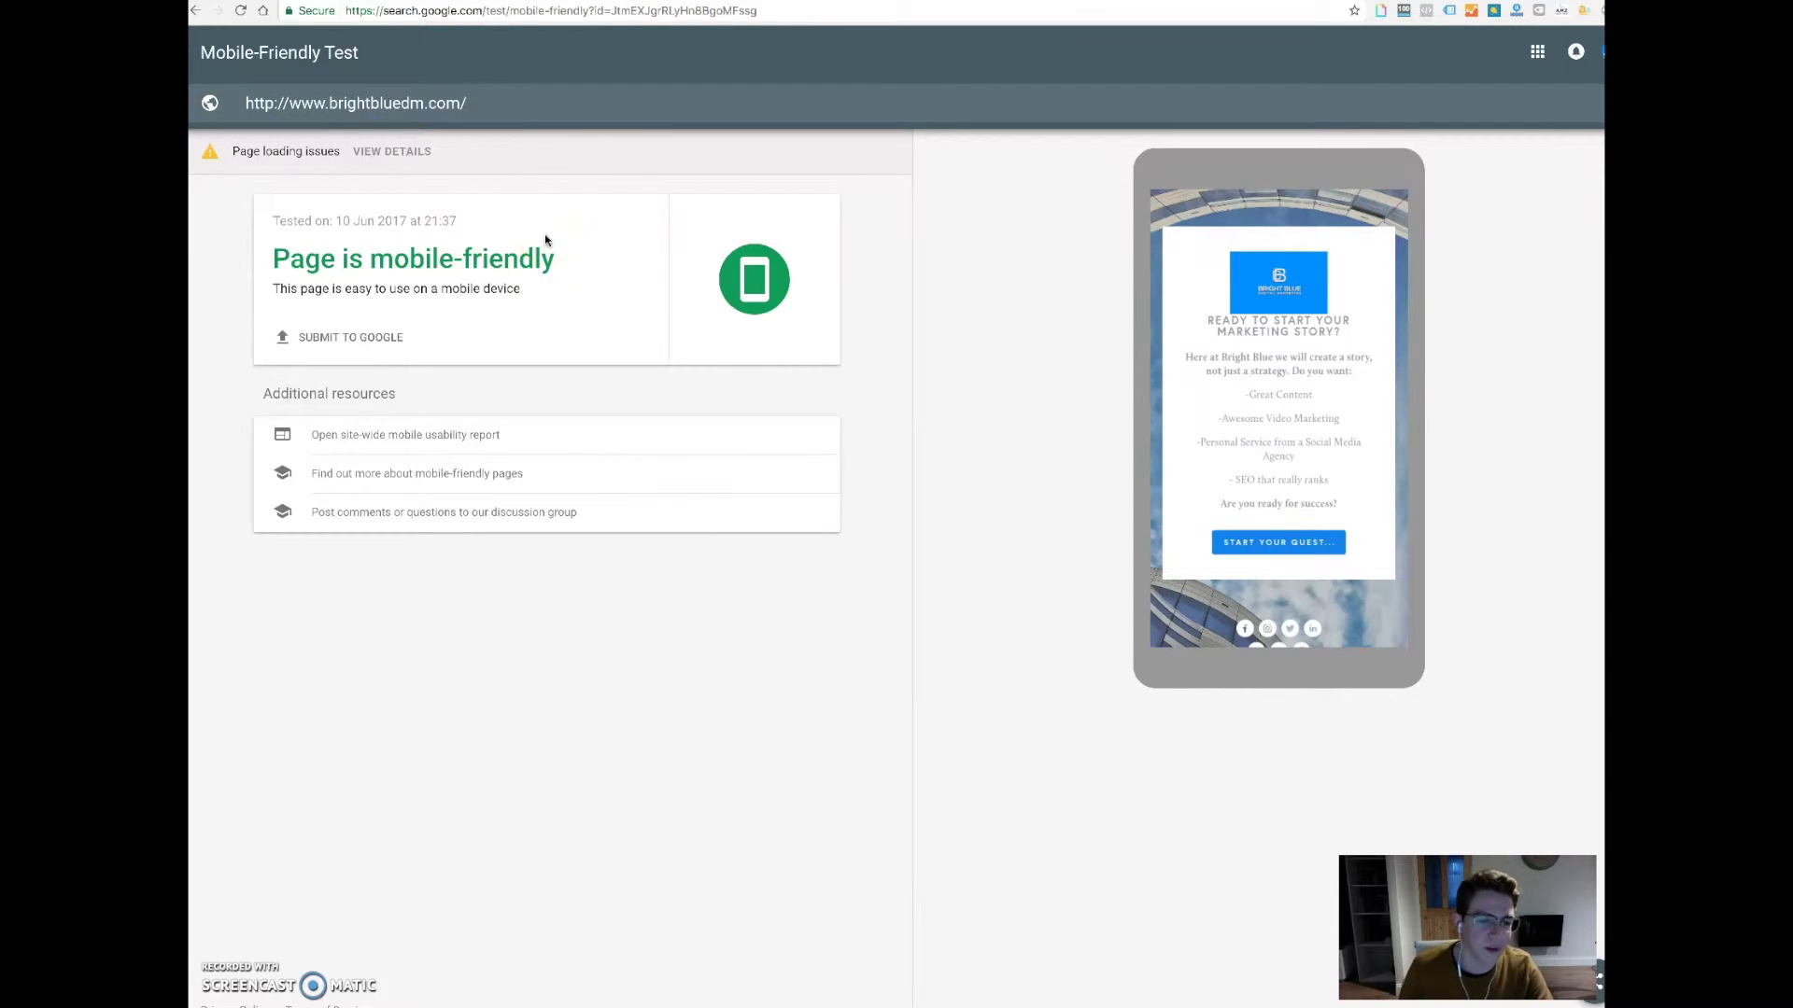
Step: Submit the tested page to Google for indexing and dismiss the confirmation
{"action": "left_click", "coordinate": [312, 337]}
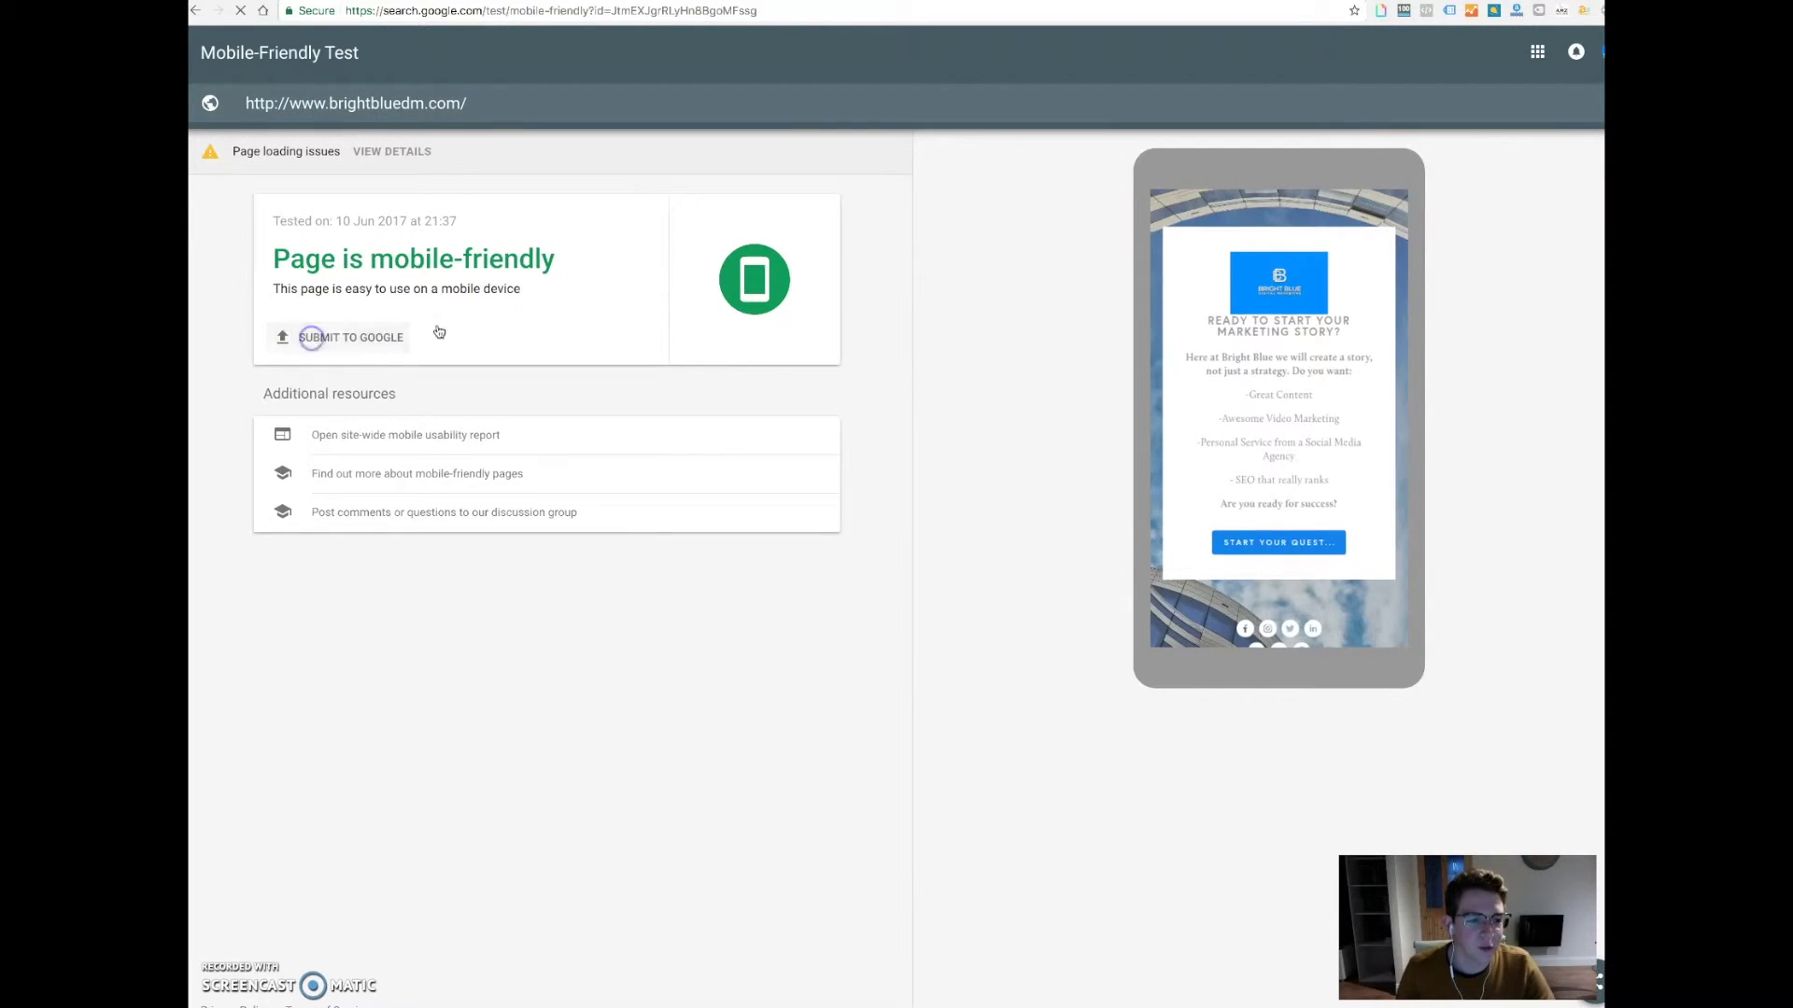
{"action": "left_click", "coordinate": [282, 337]}
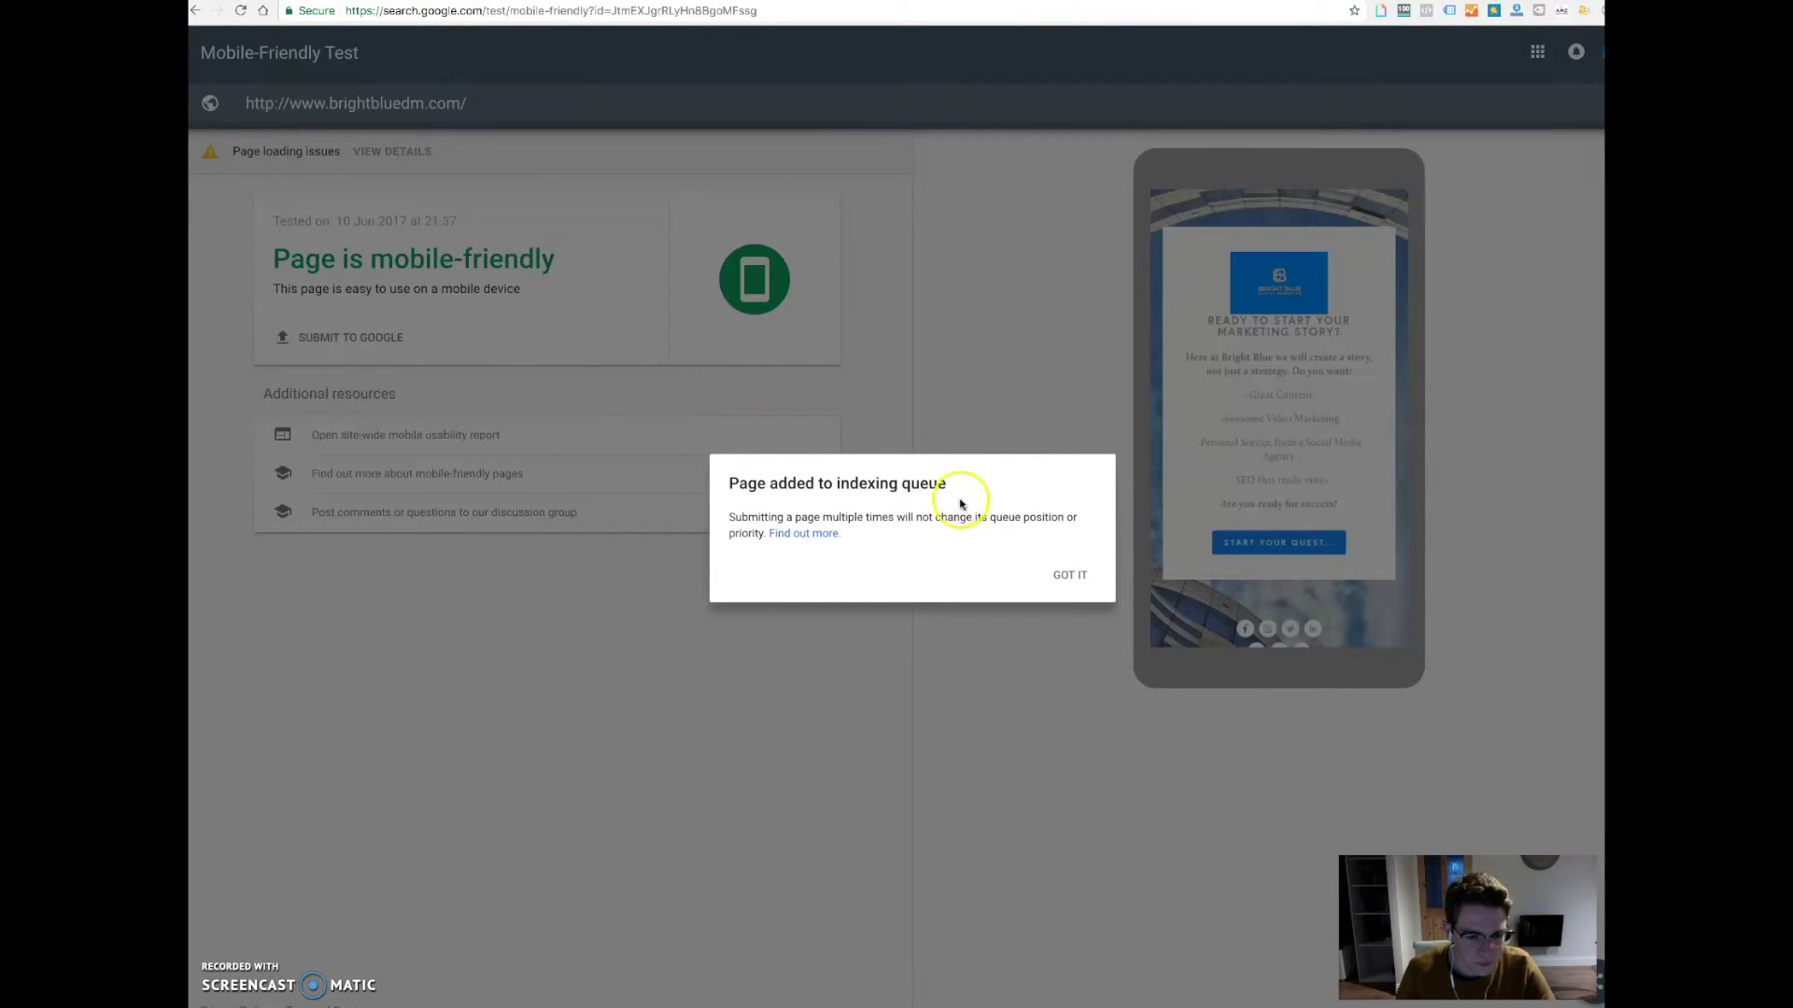
{"action": "left_click", "coordinate": [1074, 575]}
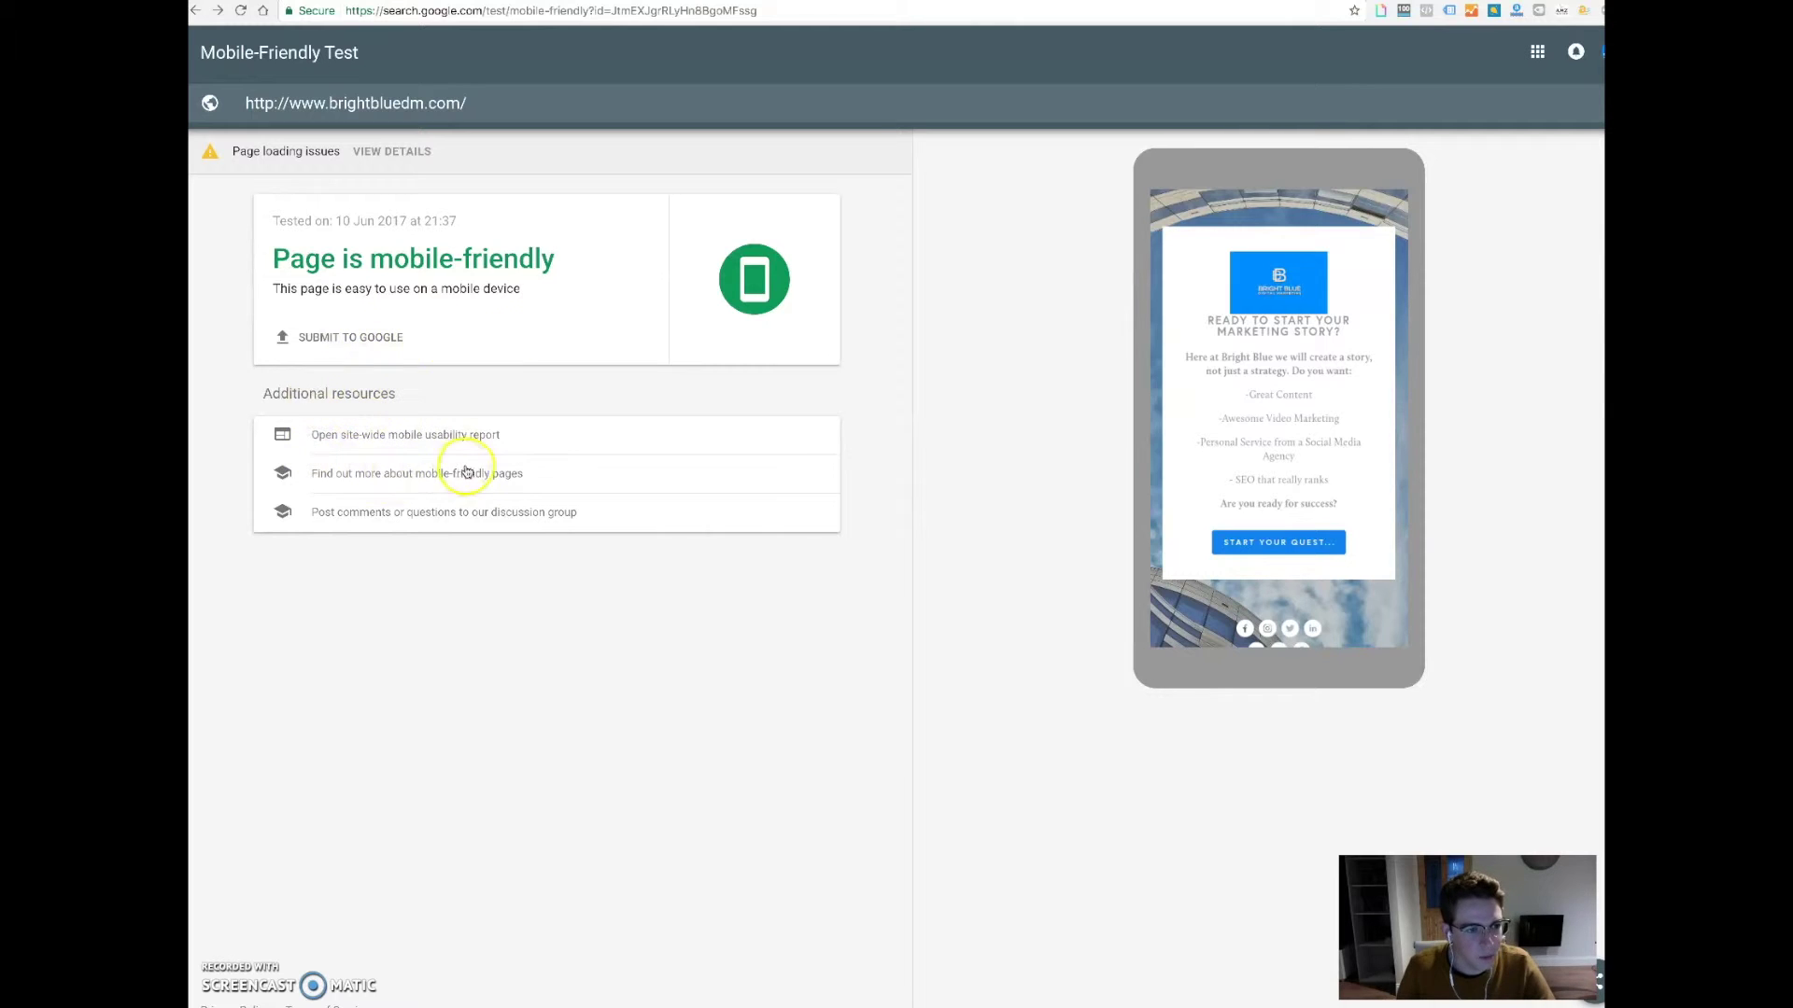
Step: Review the details of the page loading issues and return to the test result
{"action": "left_click", "coordinate": [385, 153]}
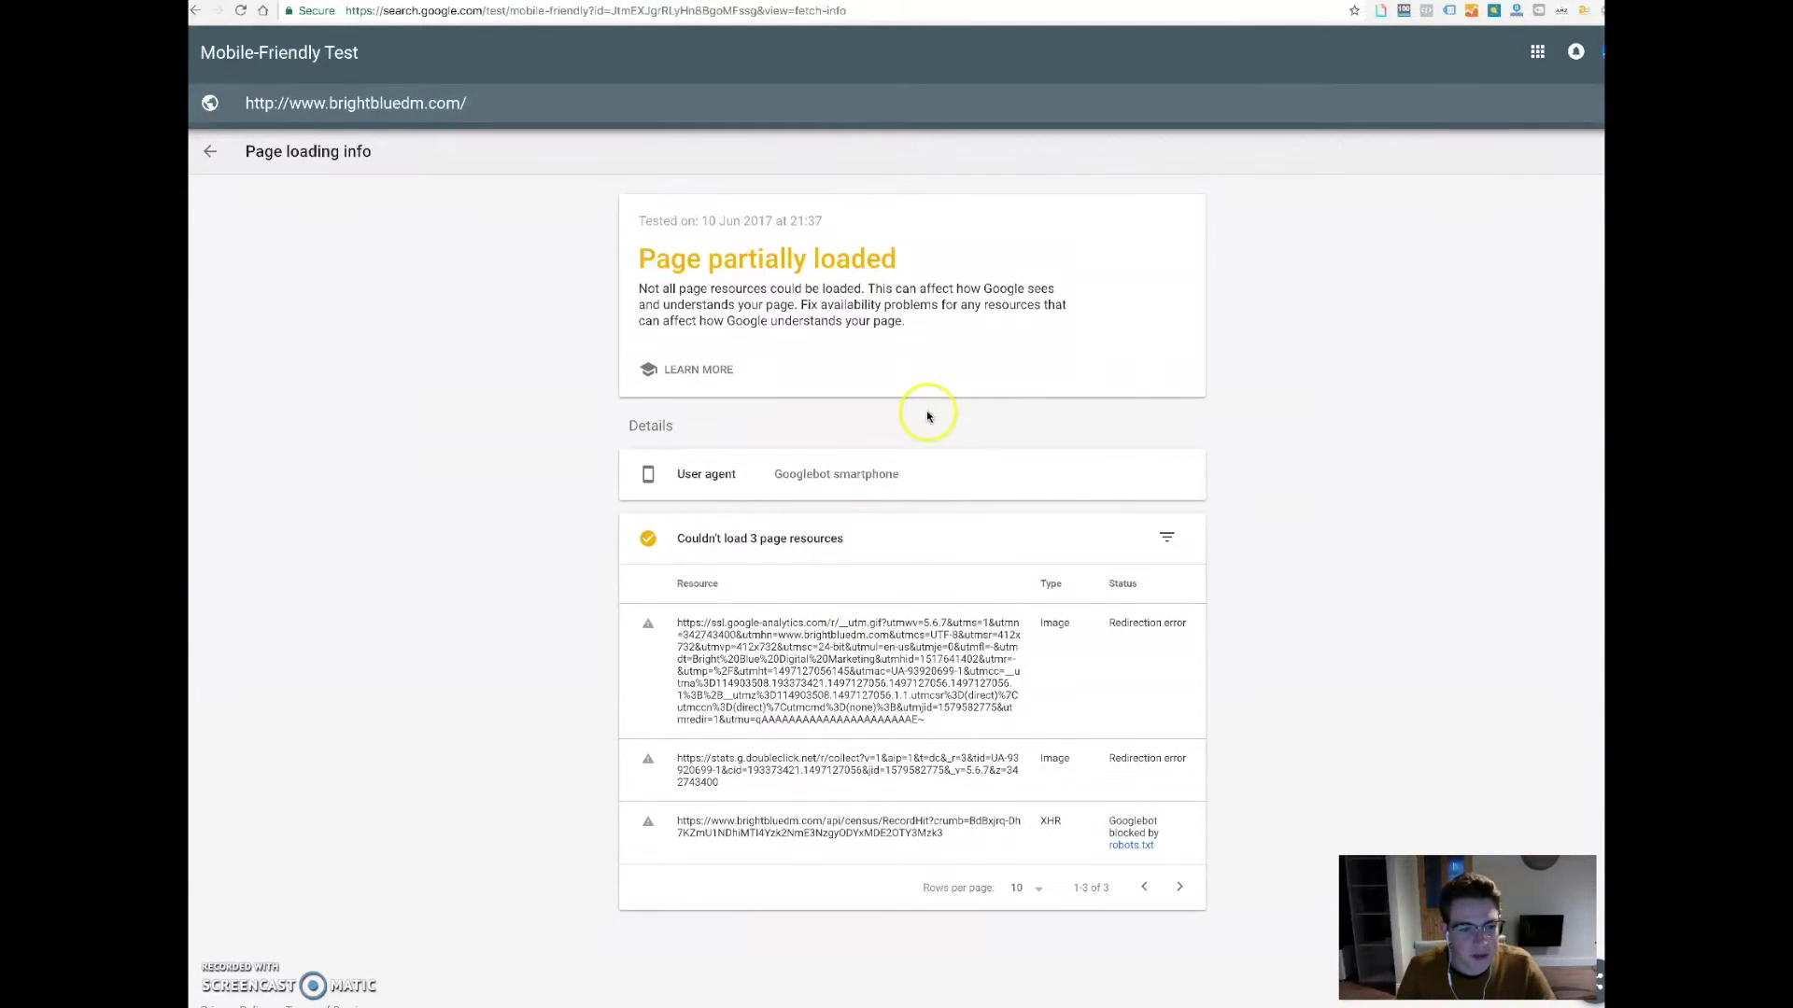
{"action": "left_click", "coordinate": [210, 151]}
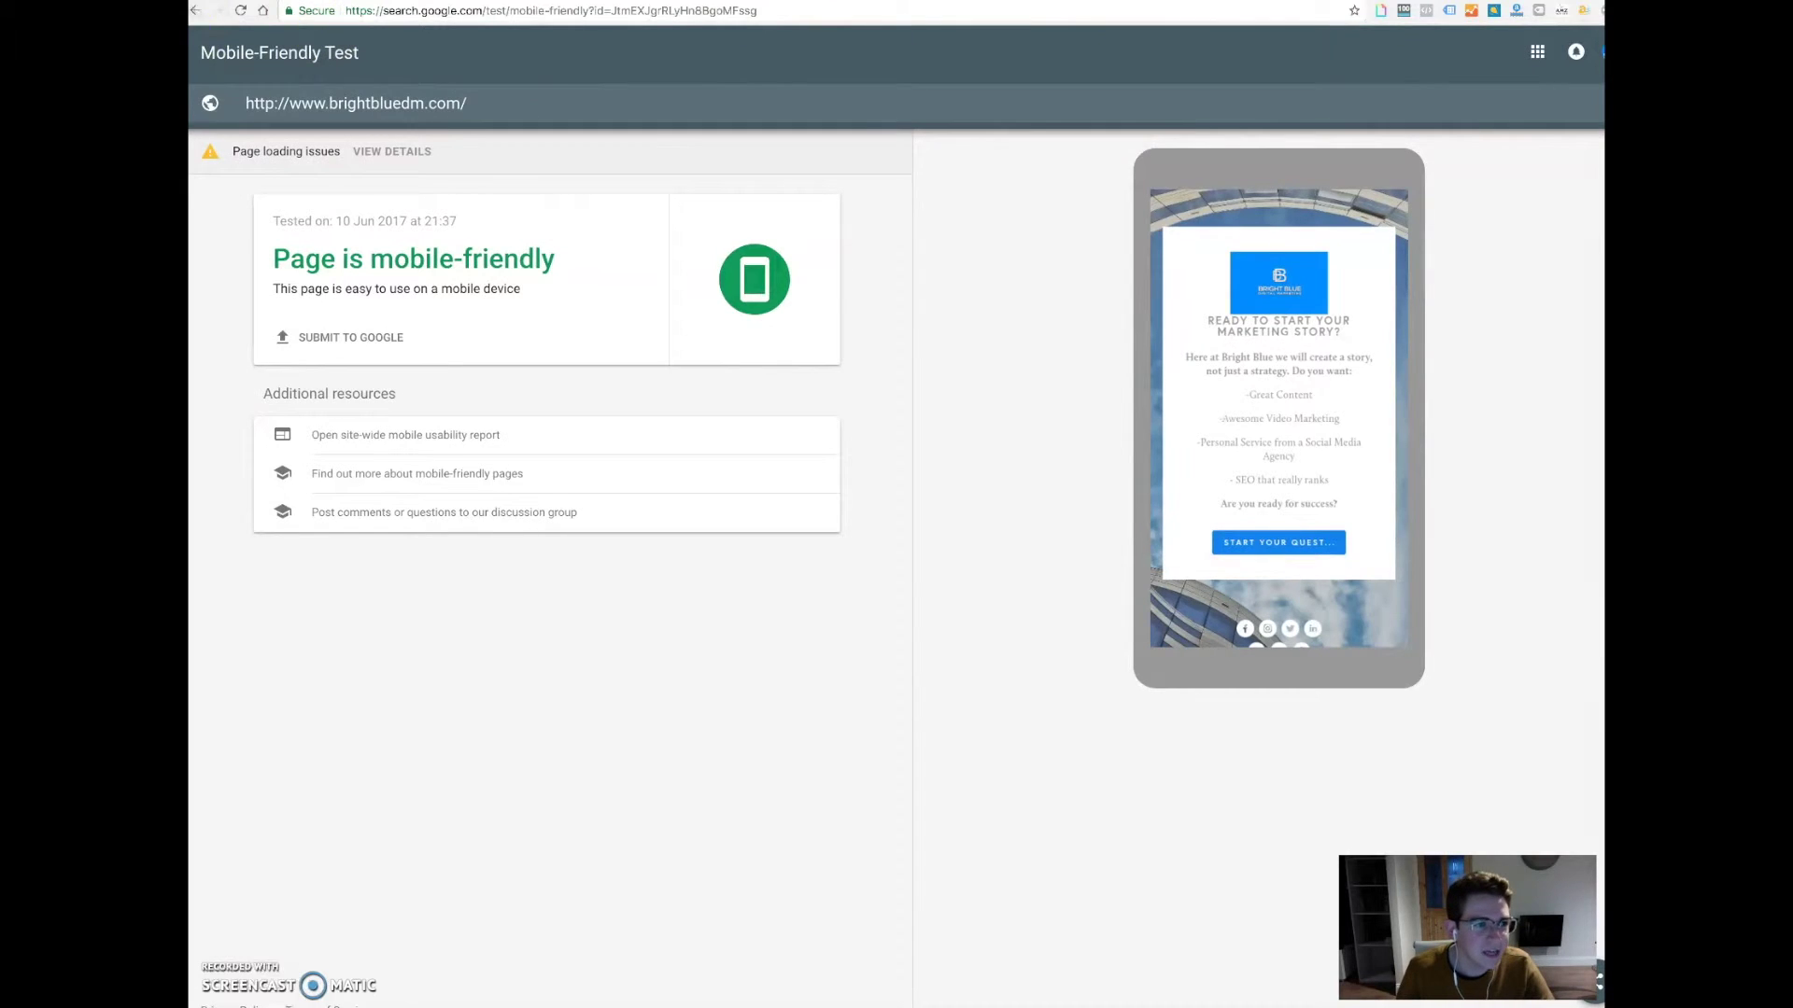
Step: Return to the Google search results and search for "optimise images" instead
{"action": "left_click", "coordinate": [198, 12]}
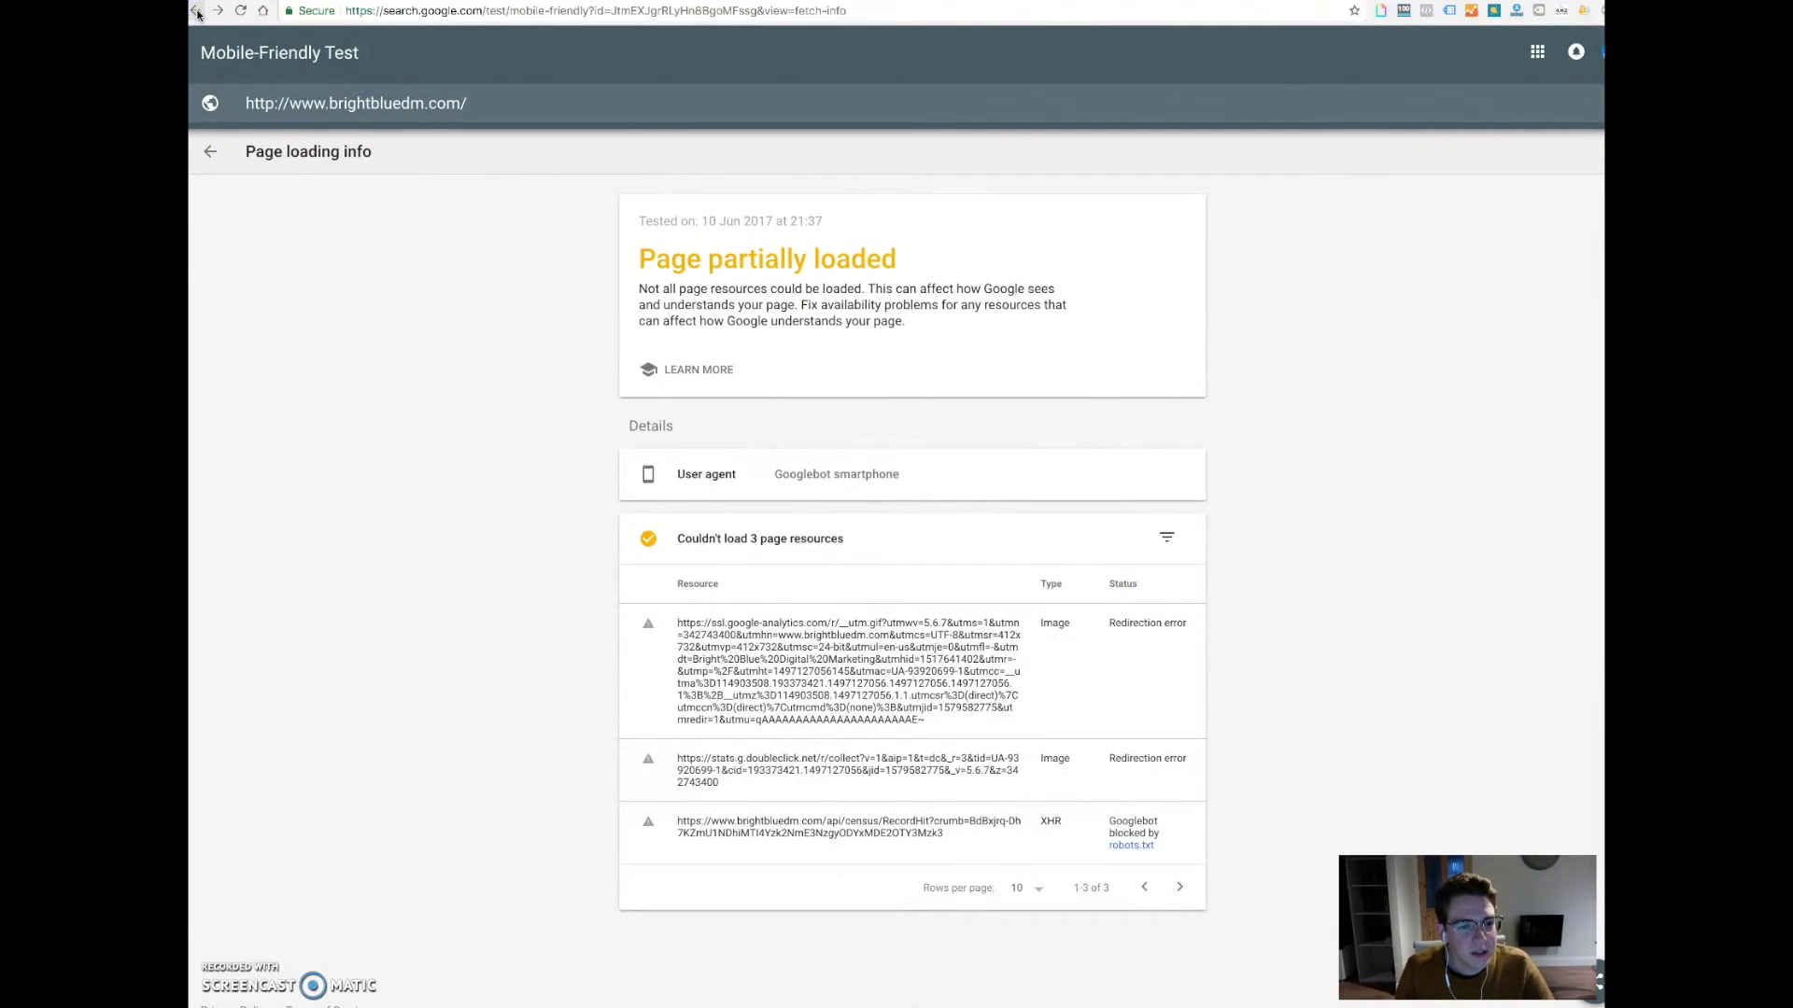
{"action": "left_click", "coordinate": [198, 12]}
{"action": "left_click", "coordinate": [198, 12]}
{"action": "left_click", "coordinate": [198, 12]}
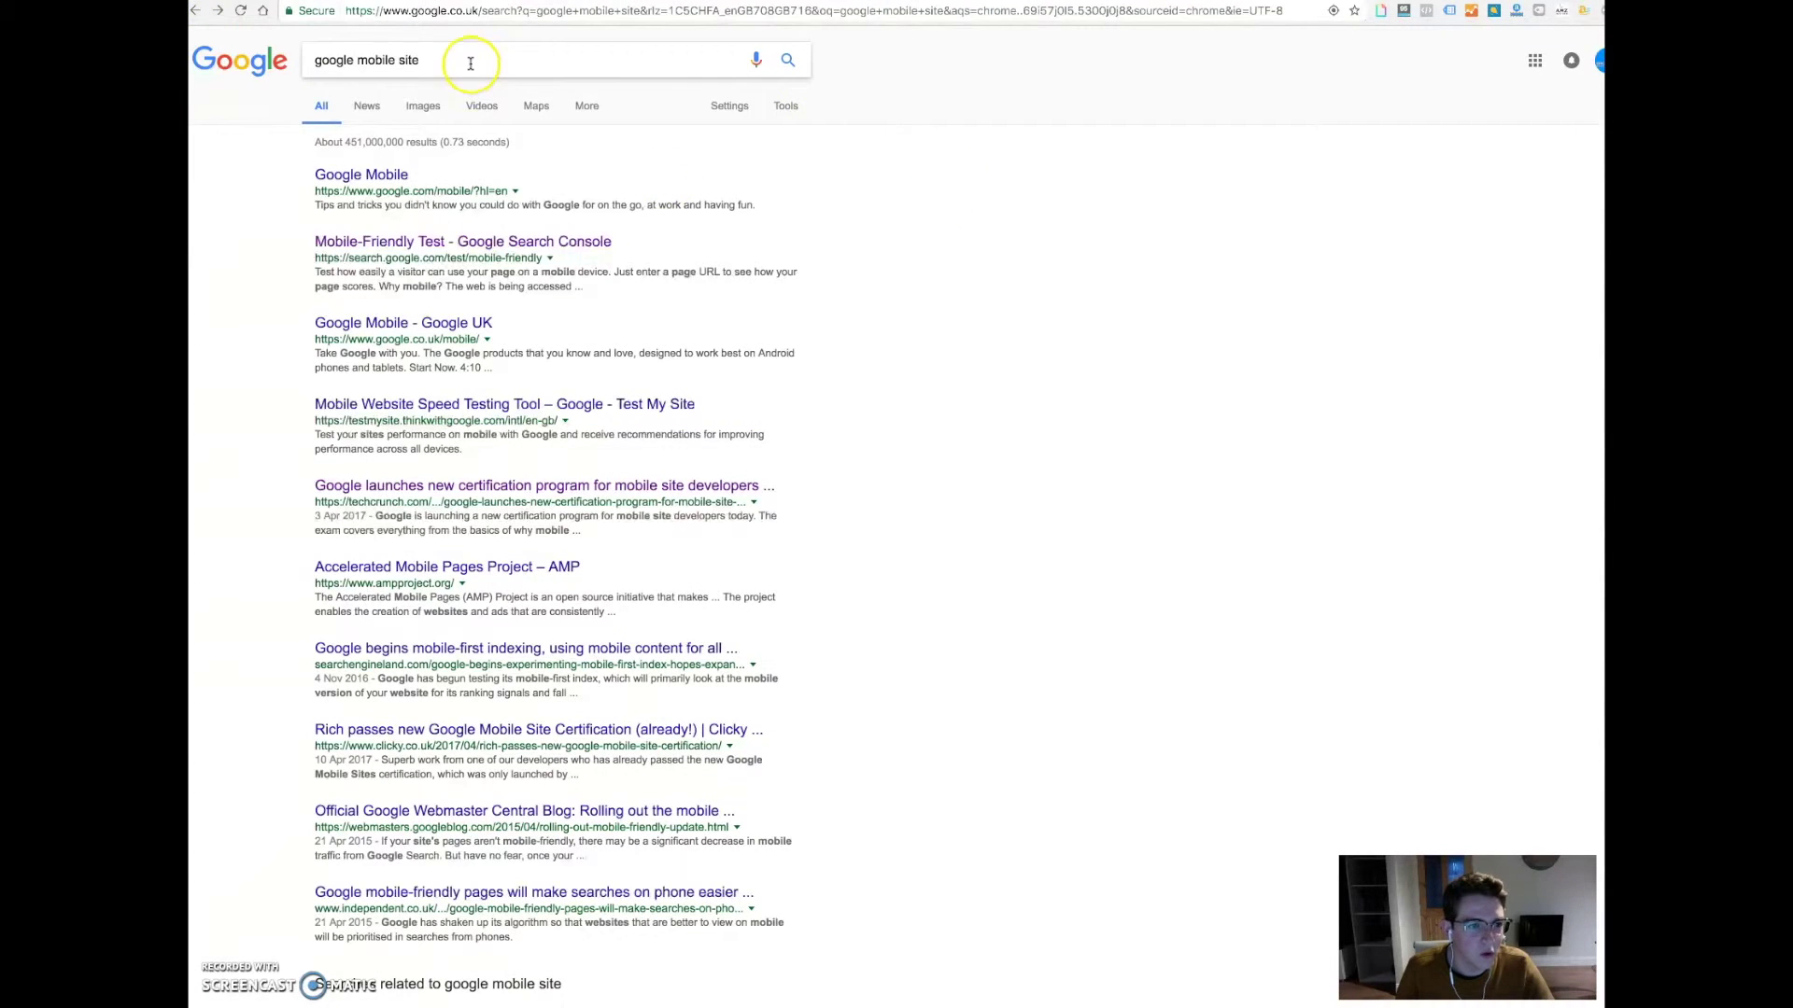
{"action": "left_click_drag", "start_coordinate": [430, 60], "coordinate": [308, 58]}
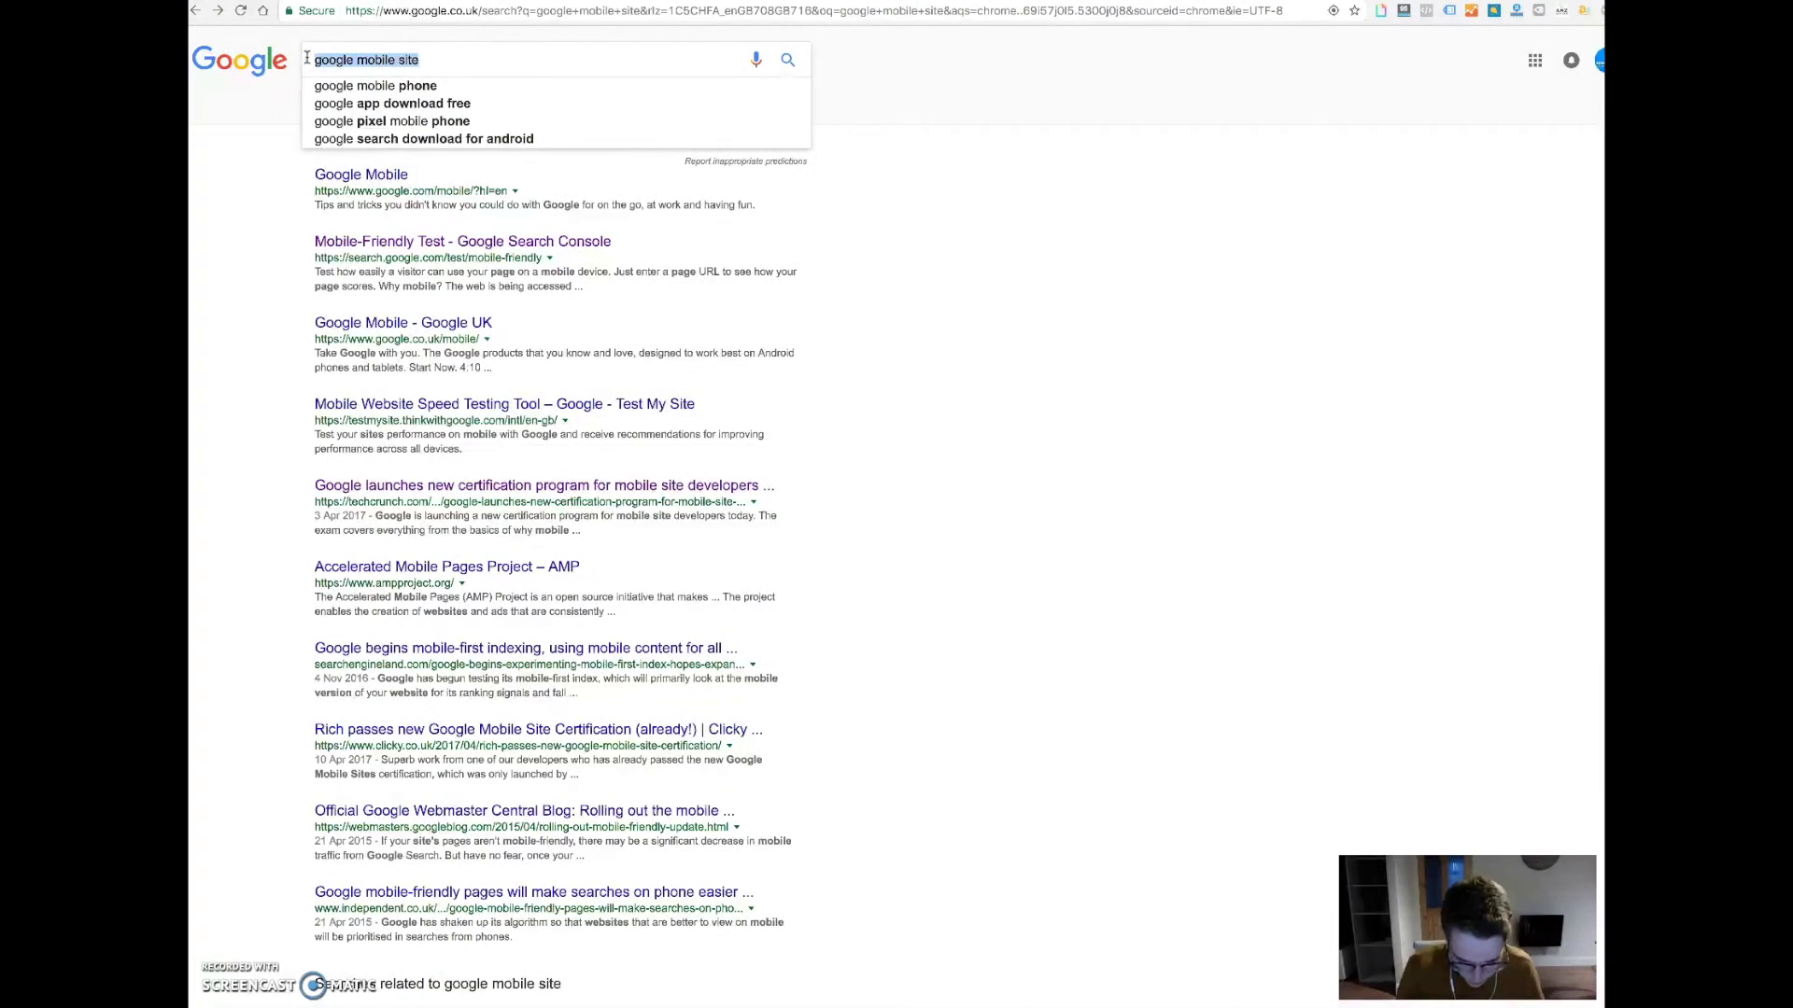
{"action": "type", "text": "optimise images"}
{"action": "key", "text": "Return"}
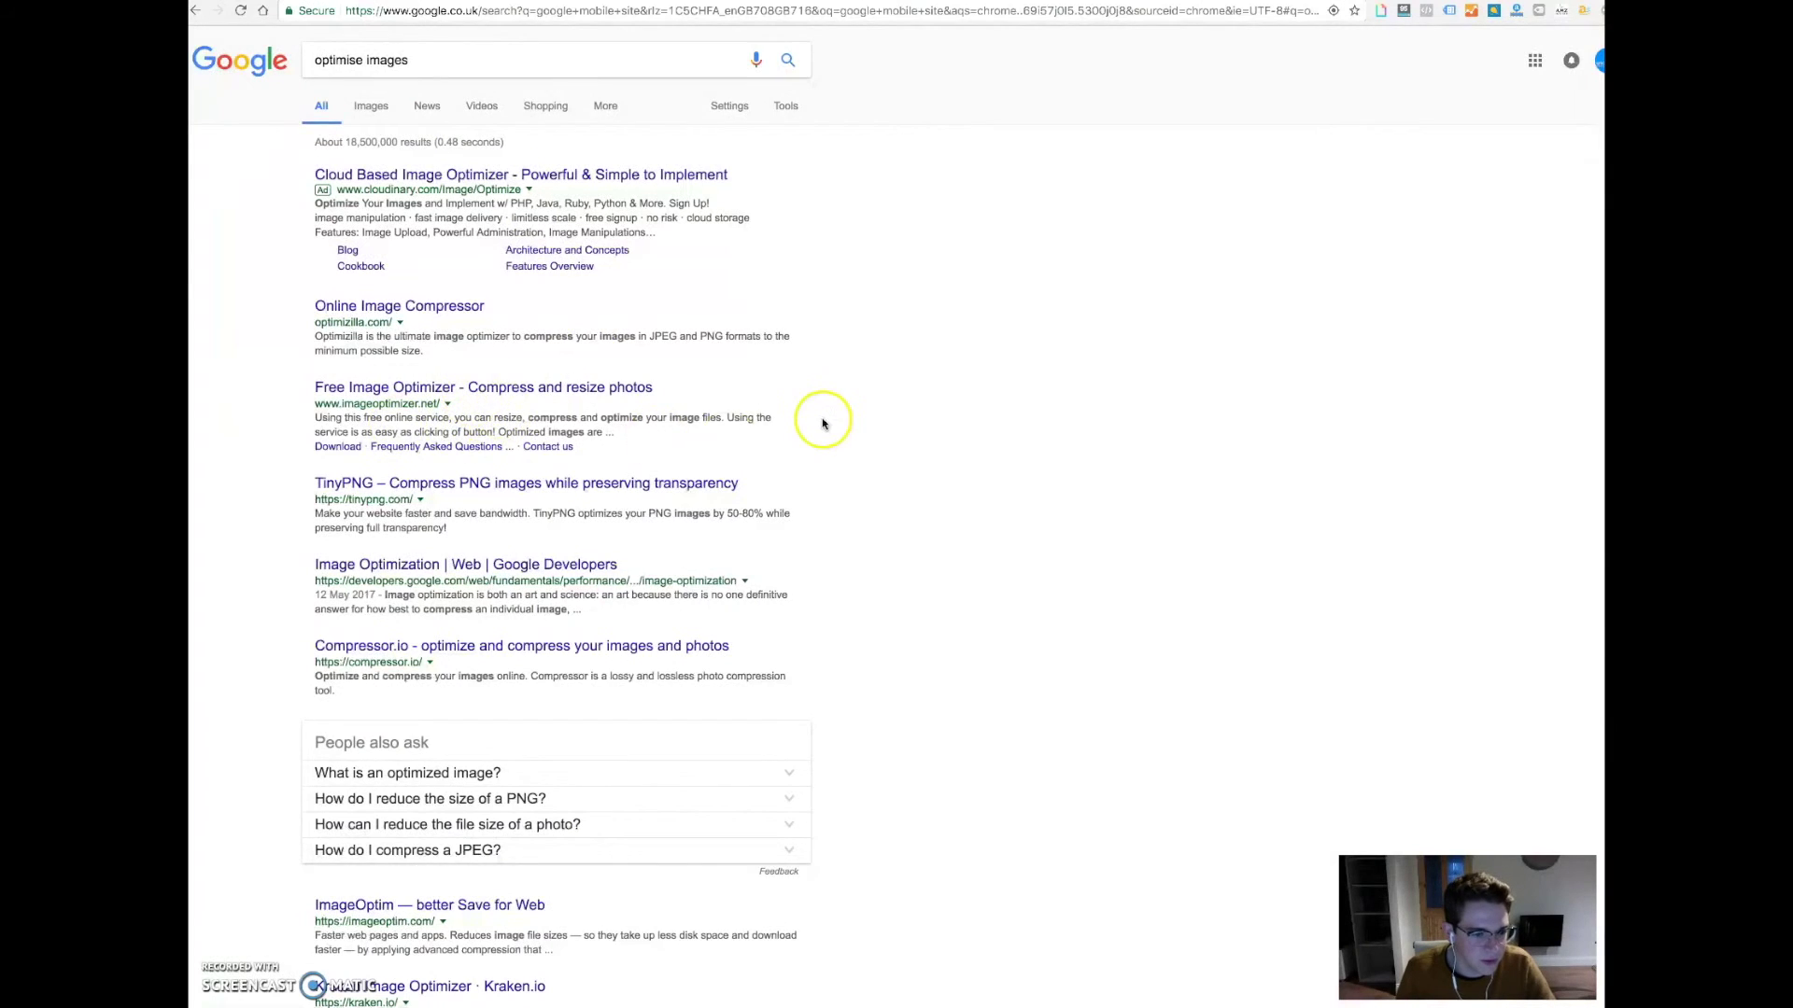
Step: Look at the Free Image Optimizer site from the results and return to the search results
{"action": "scroll", "coordinate": [822, 425], "scroll_direction": "down", "scroll_amount": 1}
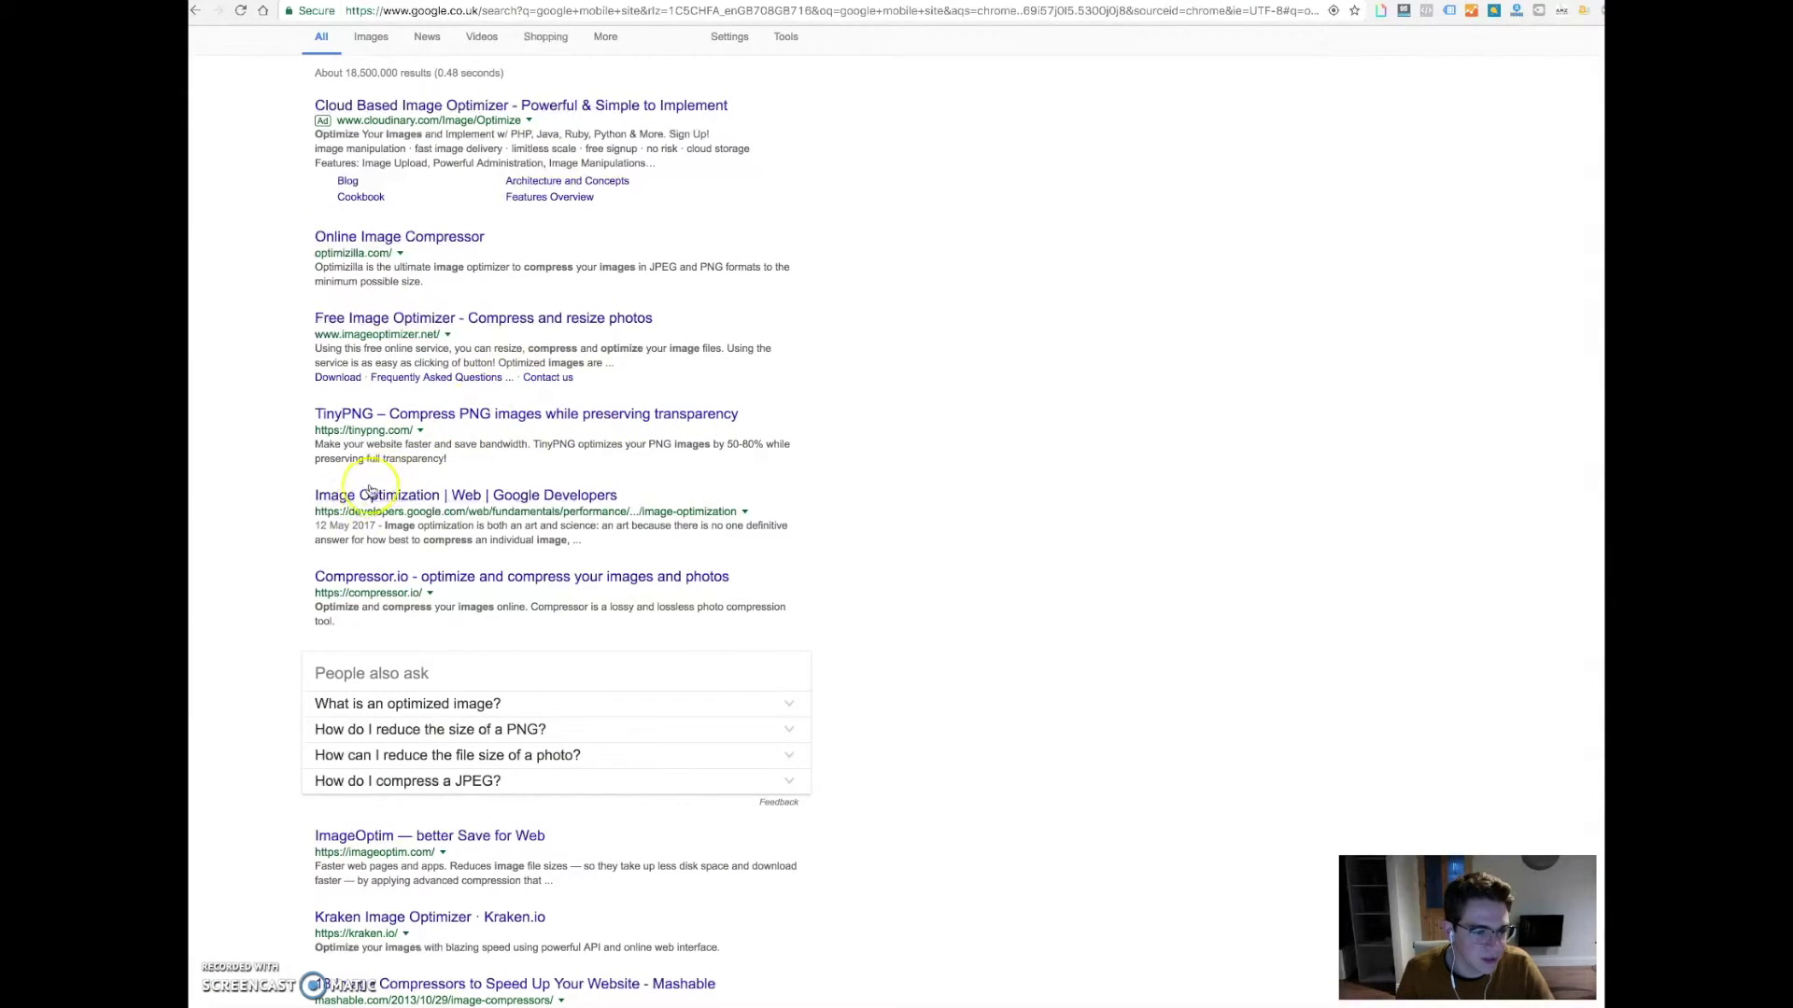
{"action": "left_click", "coordinate": [400, 317]}
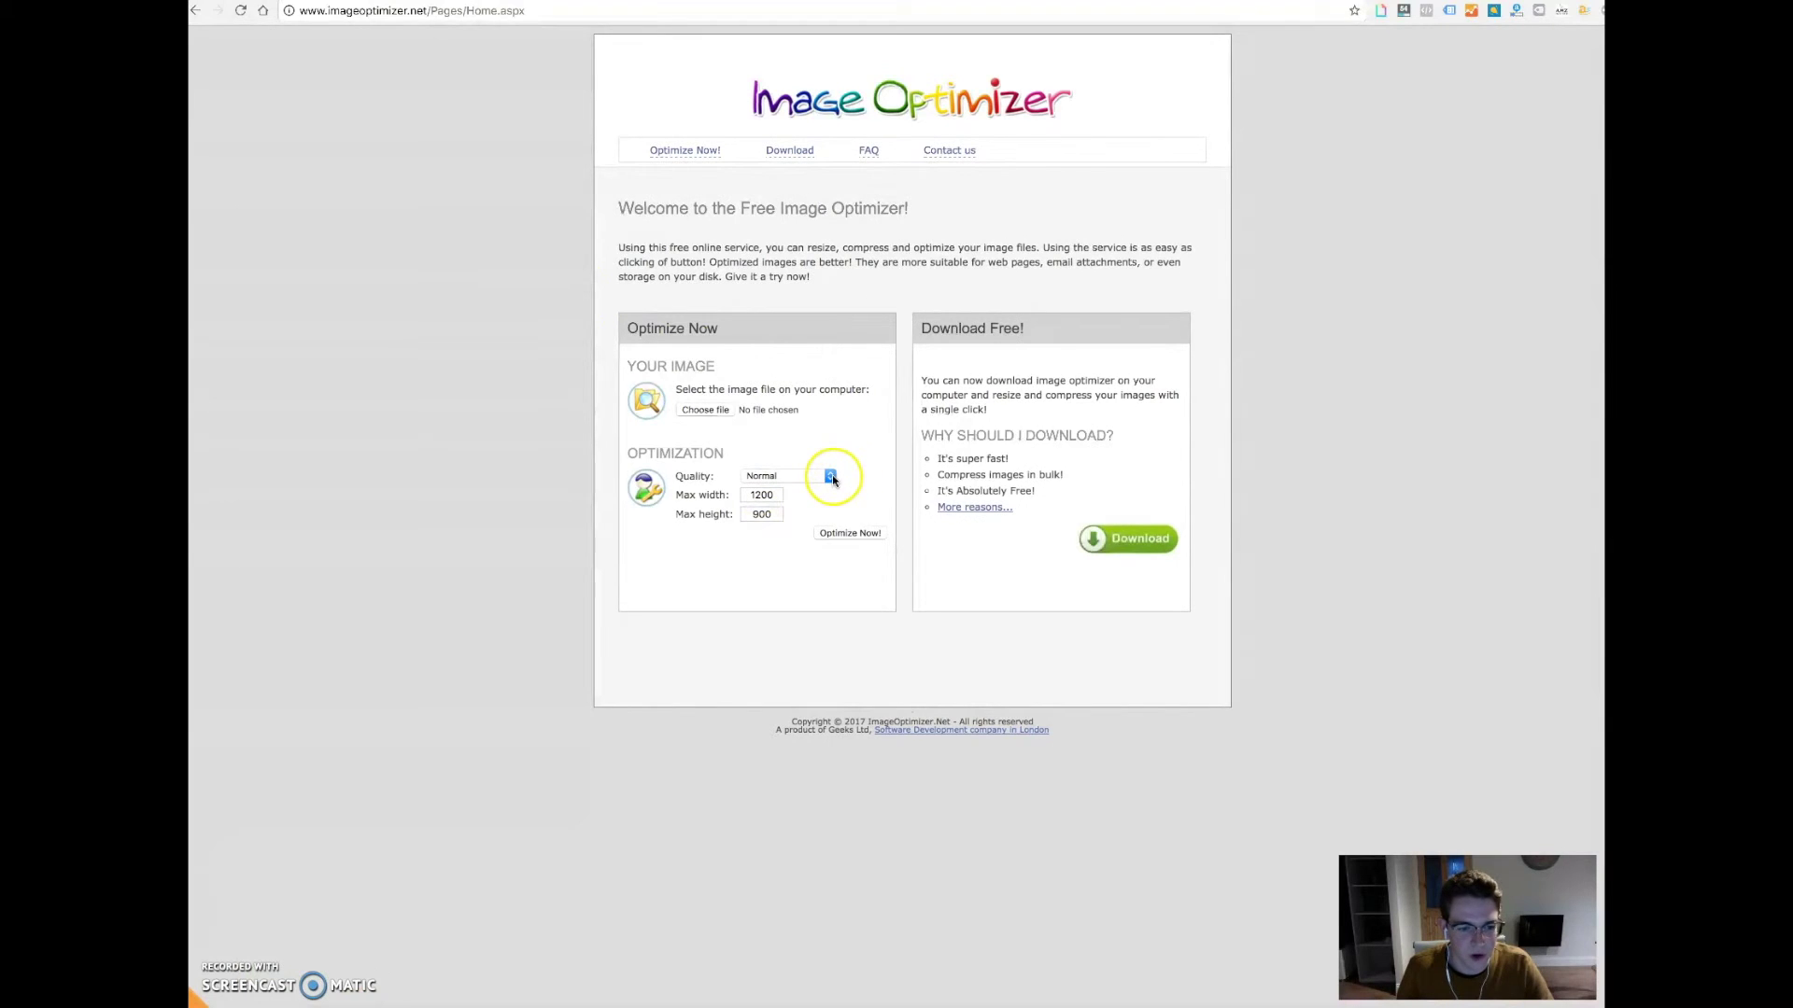
{"action": "left_click", "coordinate": [197, 14]}
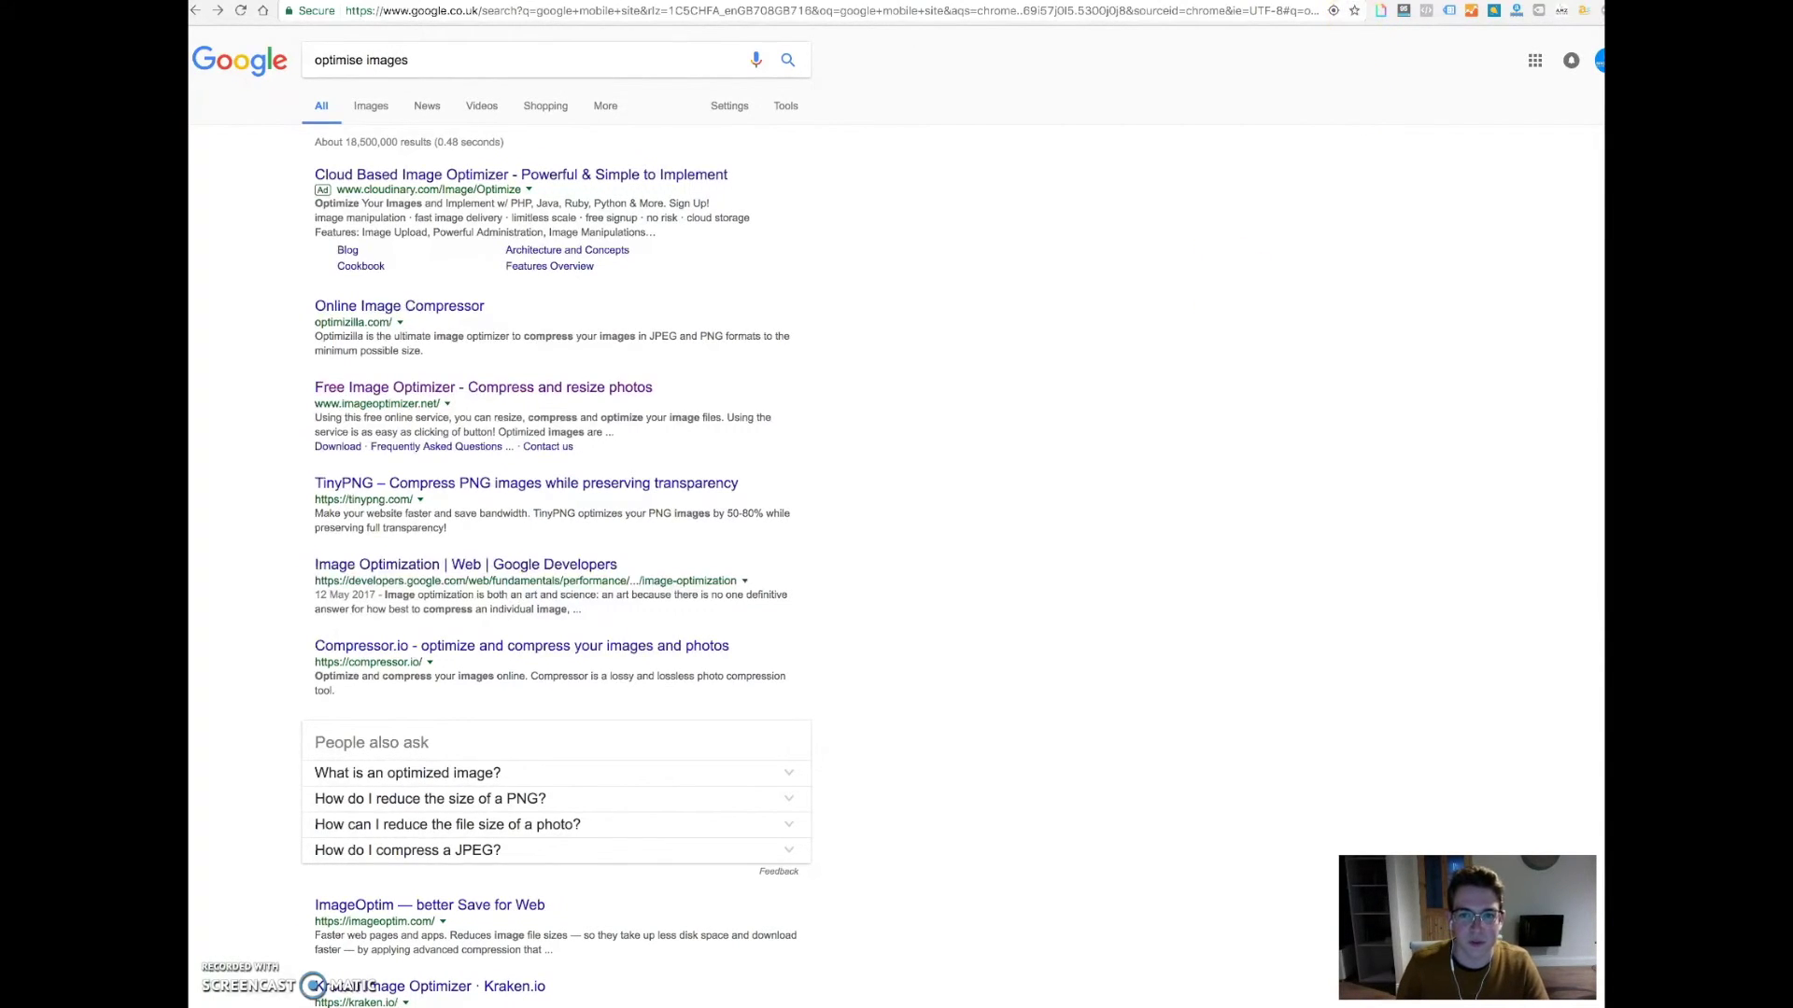
Step: Switch back to the Amazon PageSpeed Insights report and examine how to fix "Leverage browser caching" on mobile
{"action": "left_click", "coordinate": [1160, 1]}
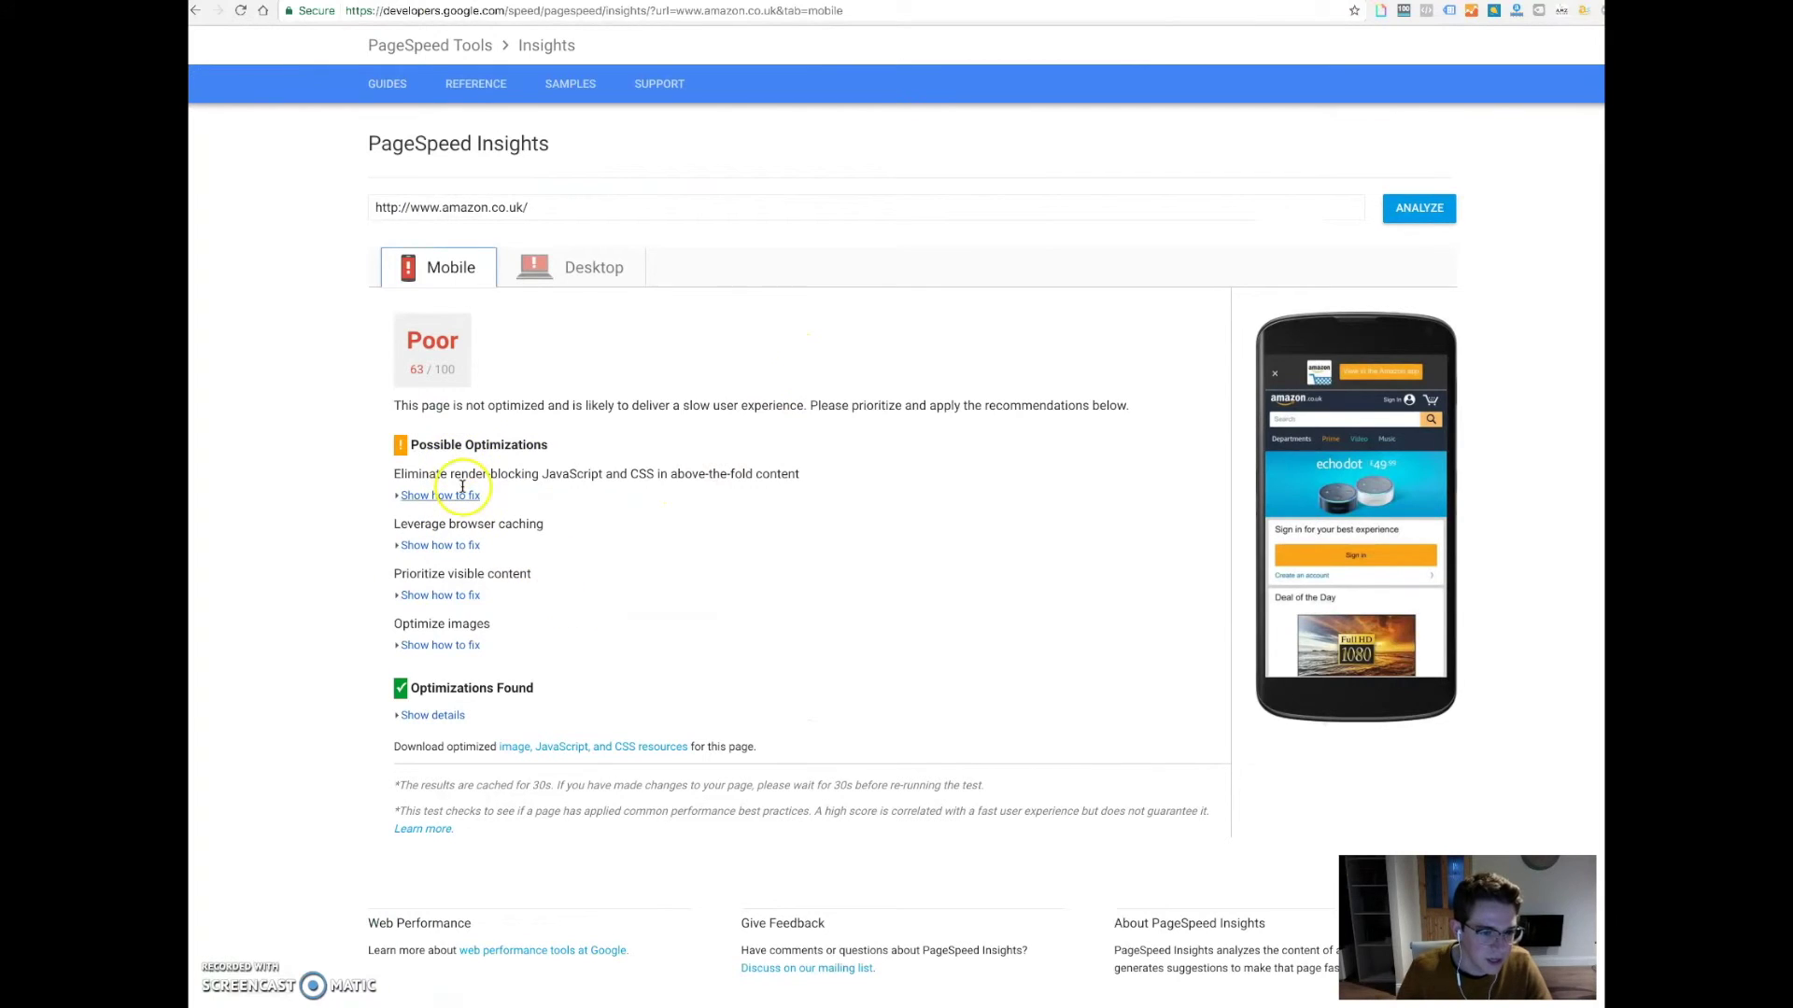
{"action": "left_click", "coordinate": [450, 546]}
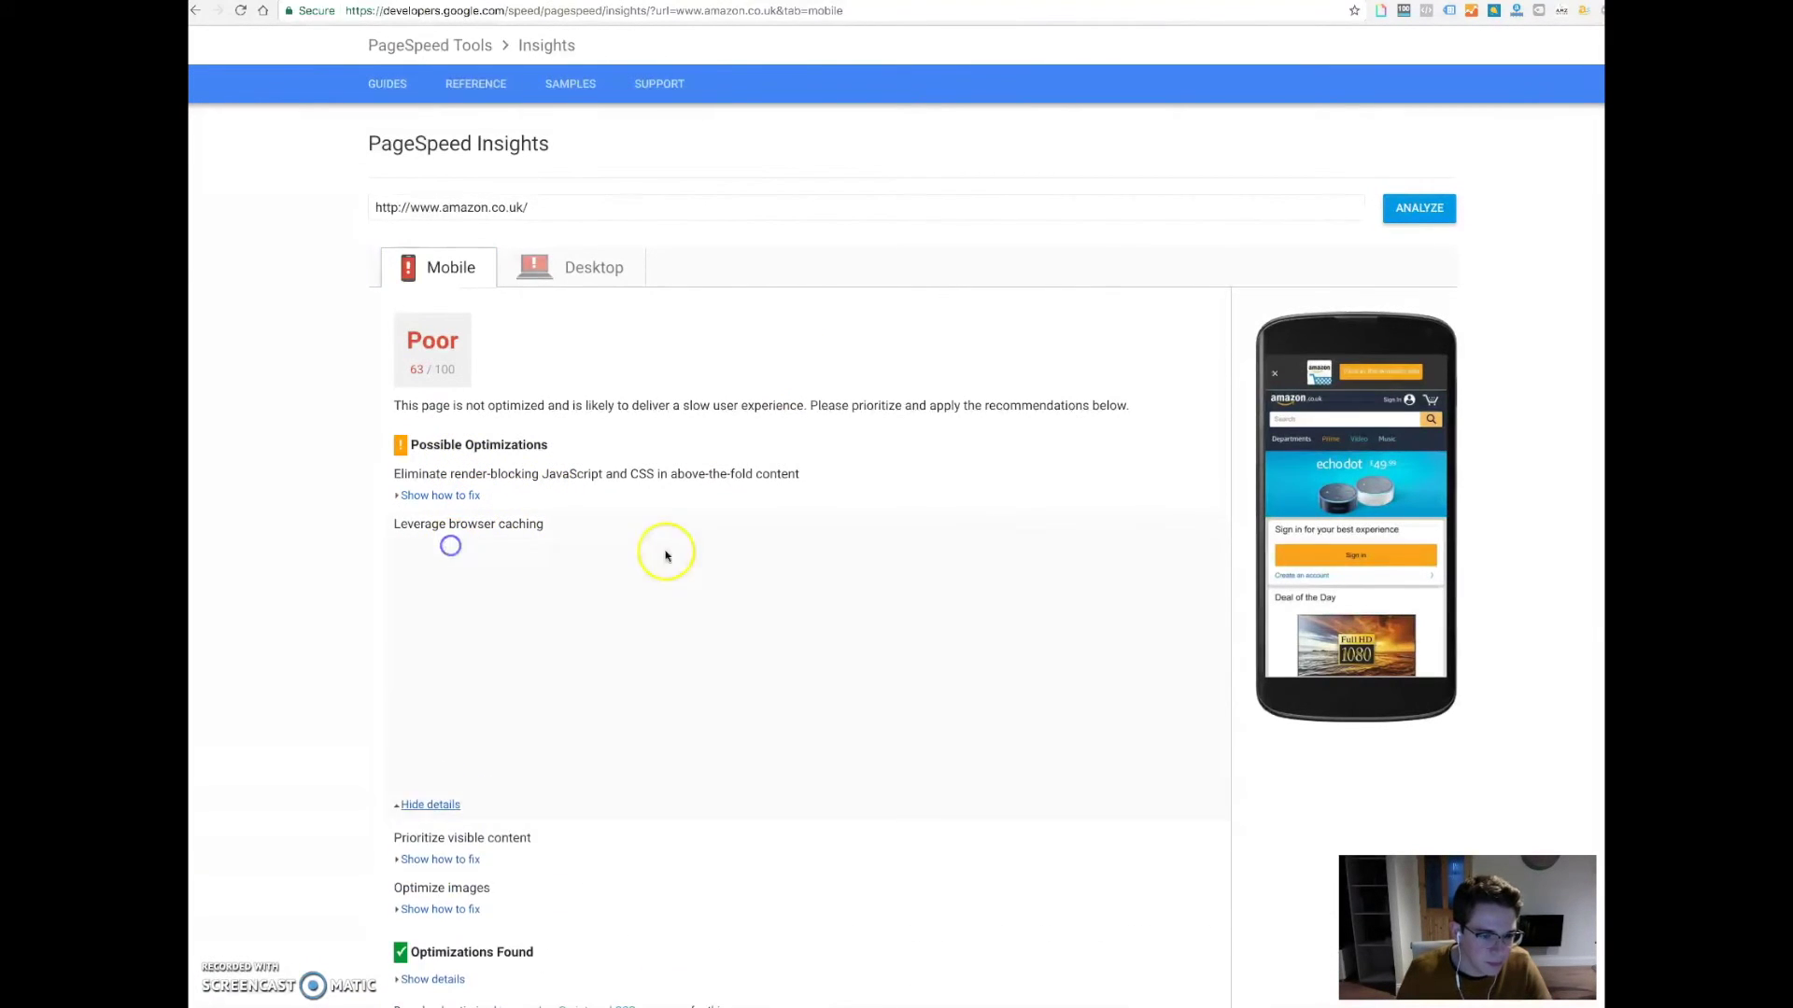
{"action": "scroll", "coordinate": [700, 540], "scroll_direction": "down", "scroll_amount": 2}
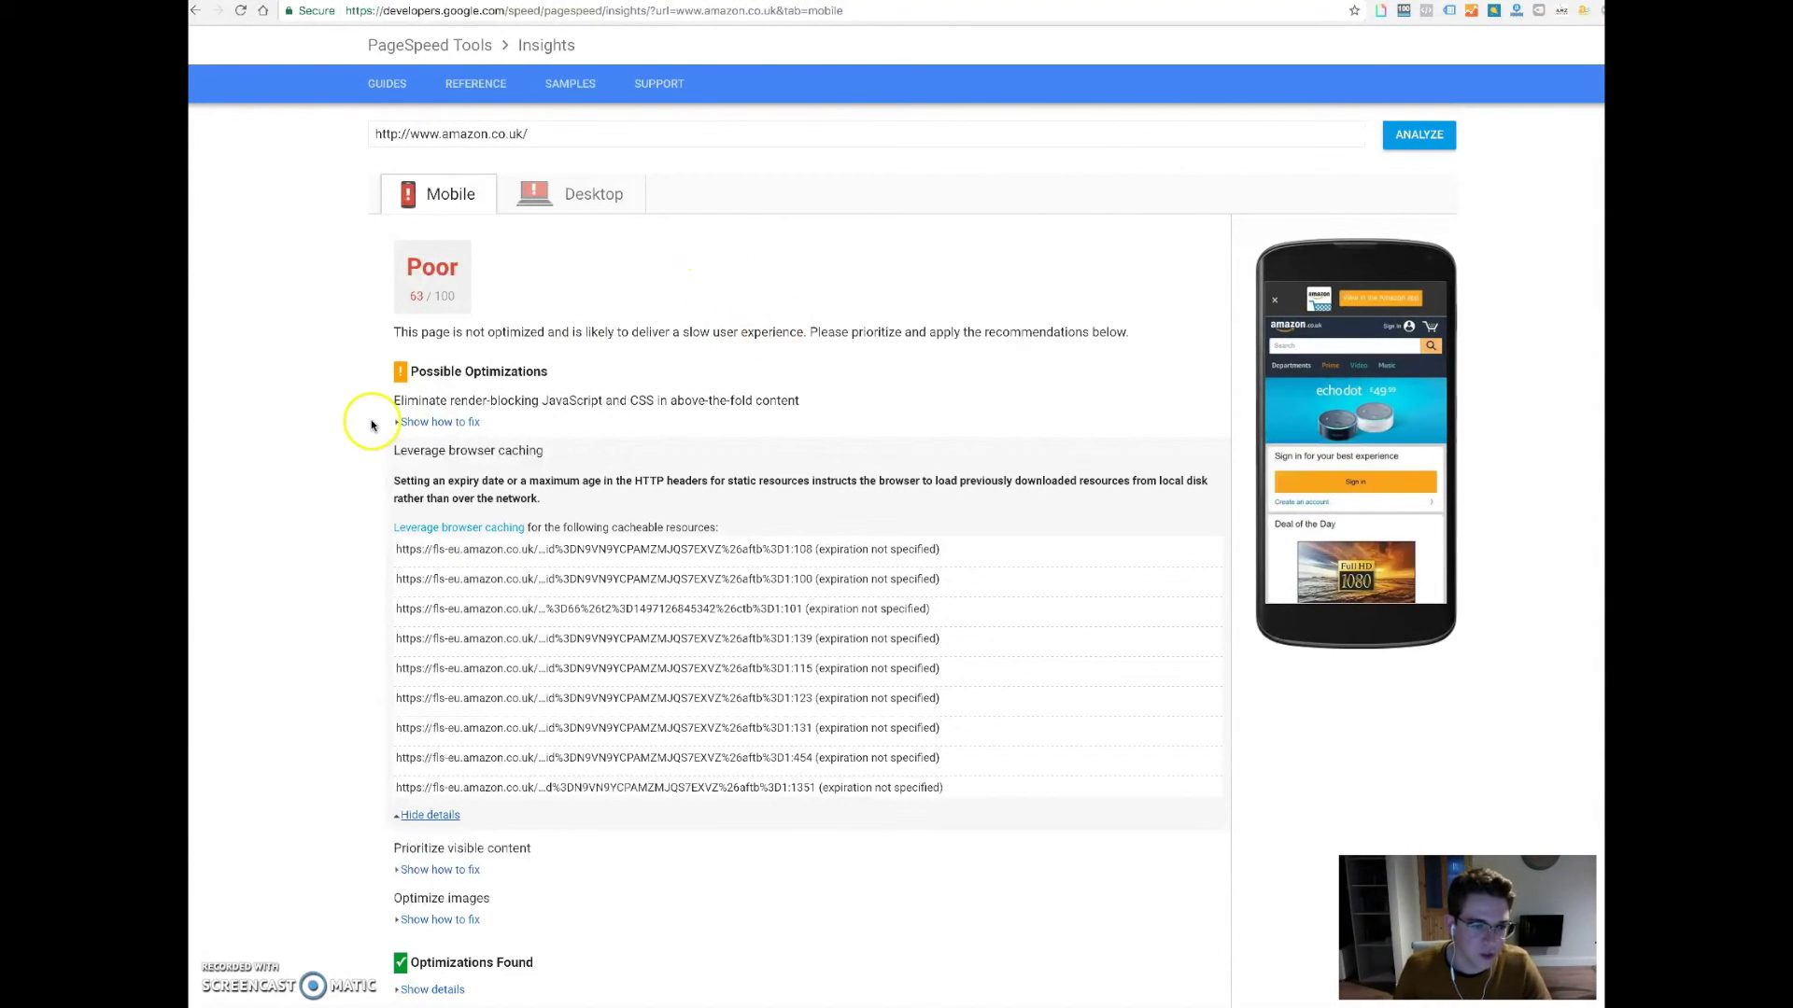
Step: Expand the Optimizations Found details in the mobile report and review the entries, including Minify HTML and Avoid landing page redirects
{"action": "scroll", "coordinate": [355, 443], "scroll_direction": "down", "scroll_amount": 3}
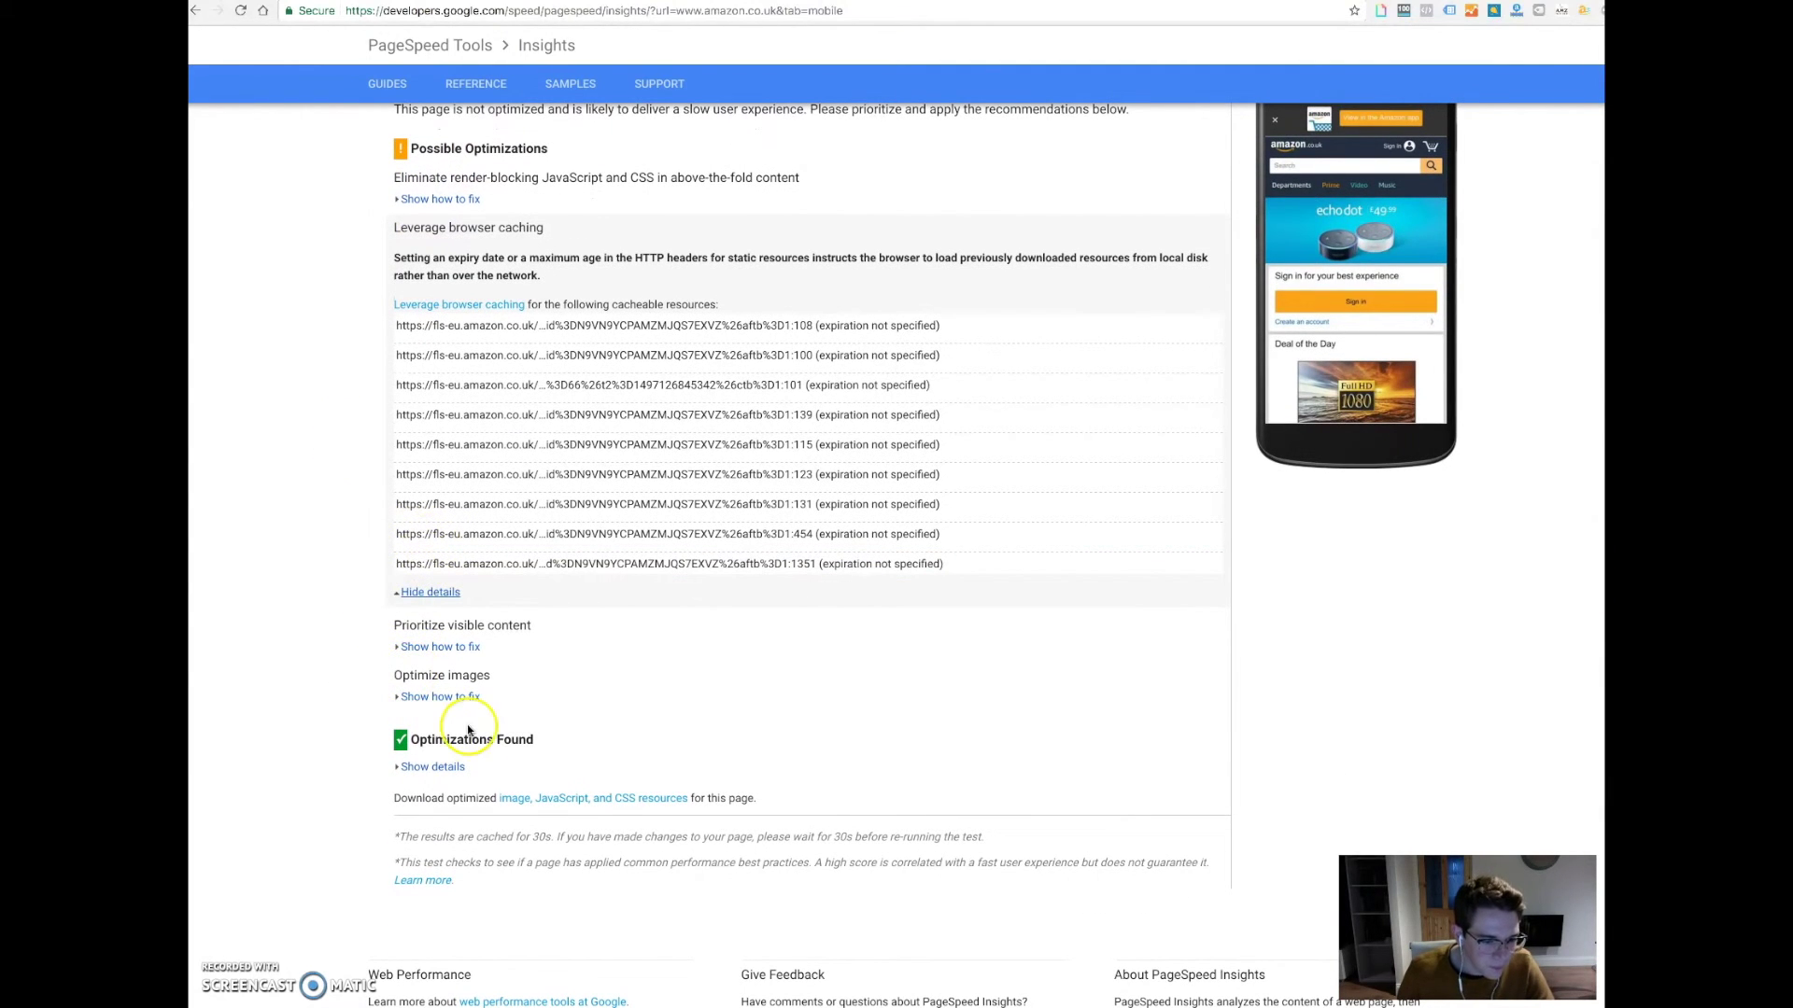
{"action": "left_click", "coordinate": [429, 767]}
{"action": "scroll", "coordinate": [336, 641], "scroll_direction": "down", "scroll_amount": 4}
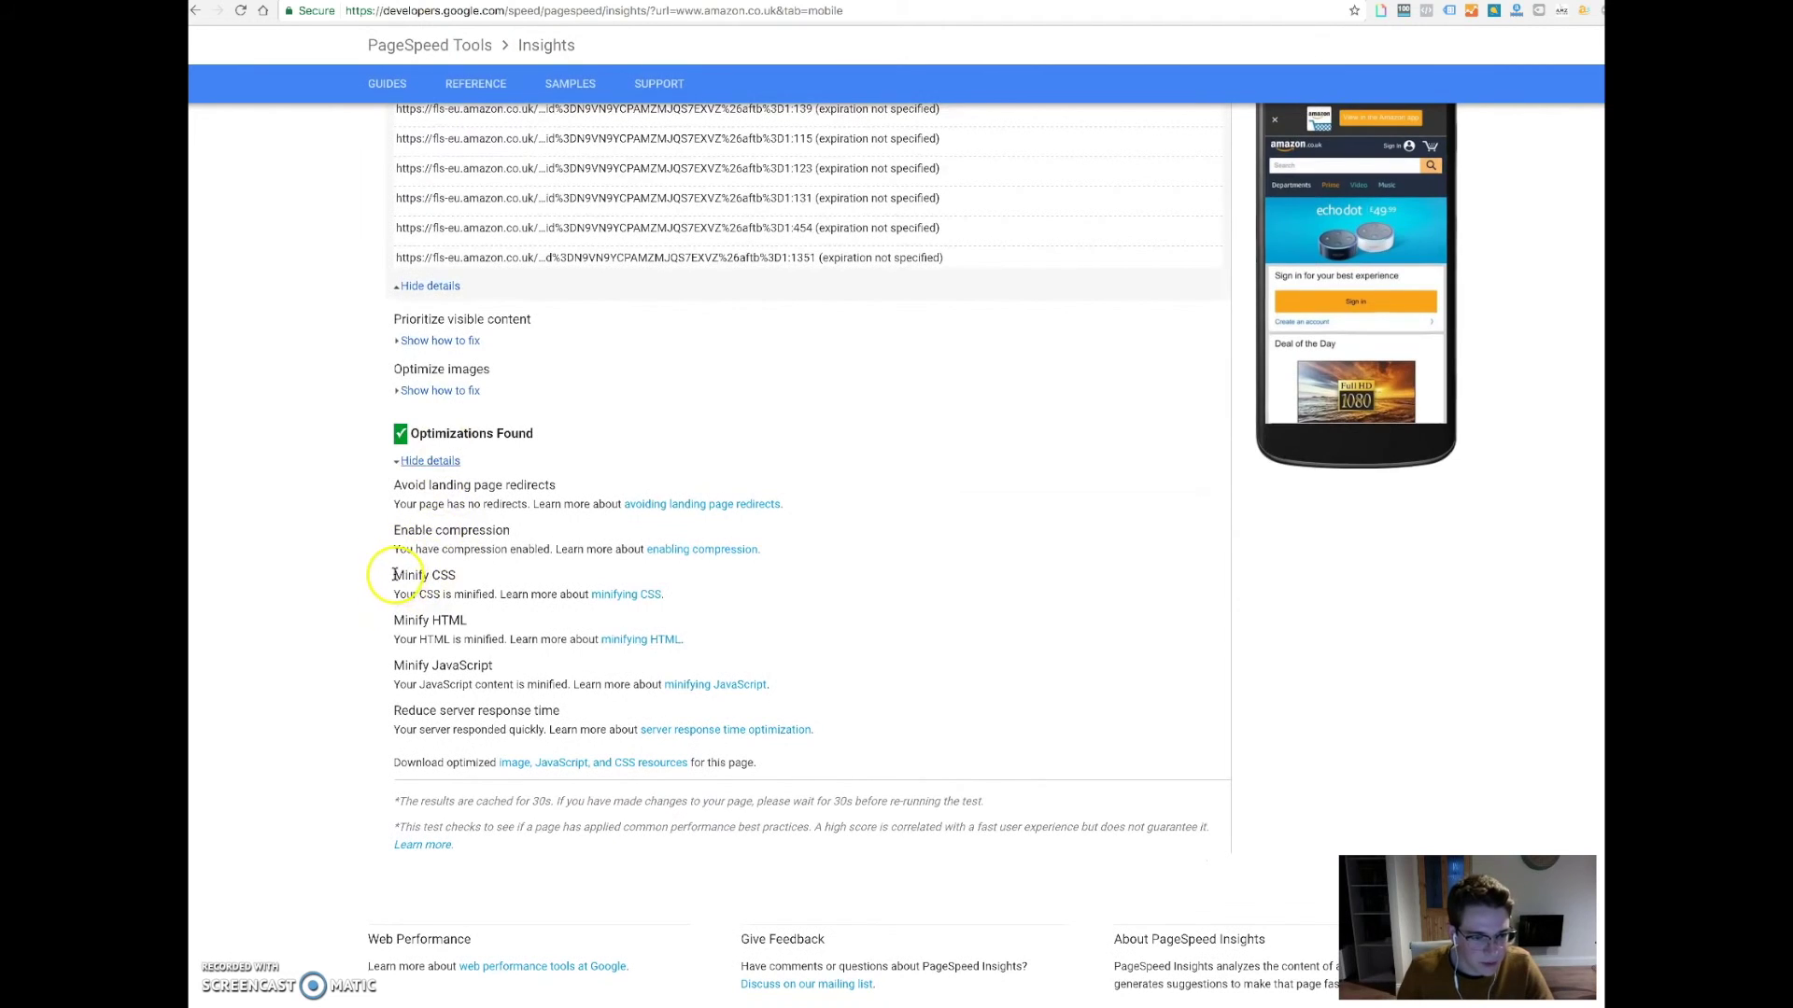
{"action": "left_click_drag", "start_coordinate": [395, 573], "coordinate": [466, 621]}
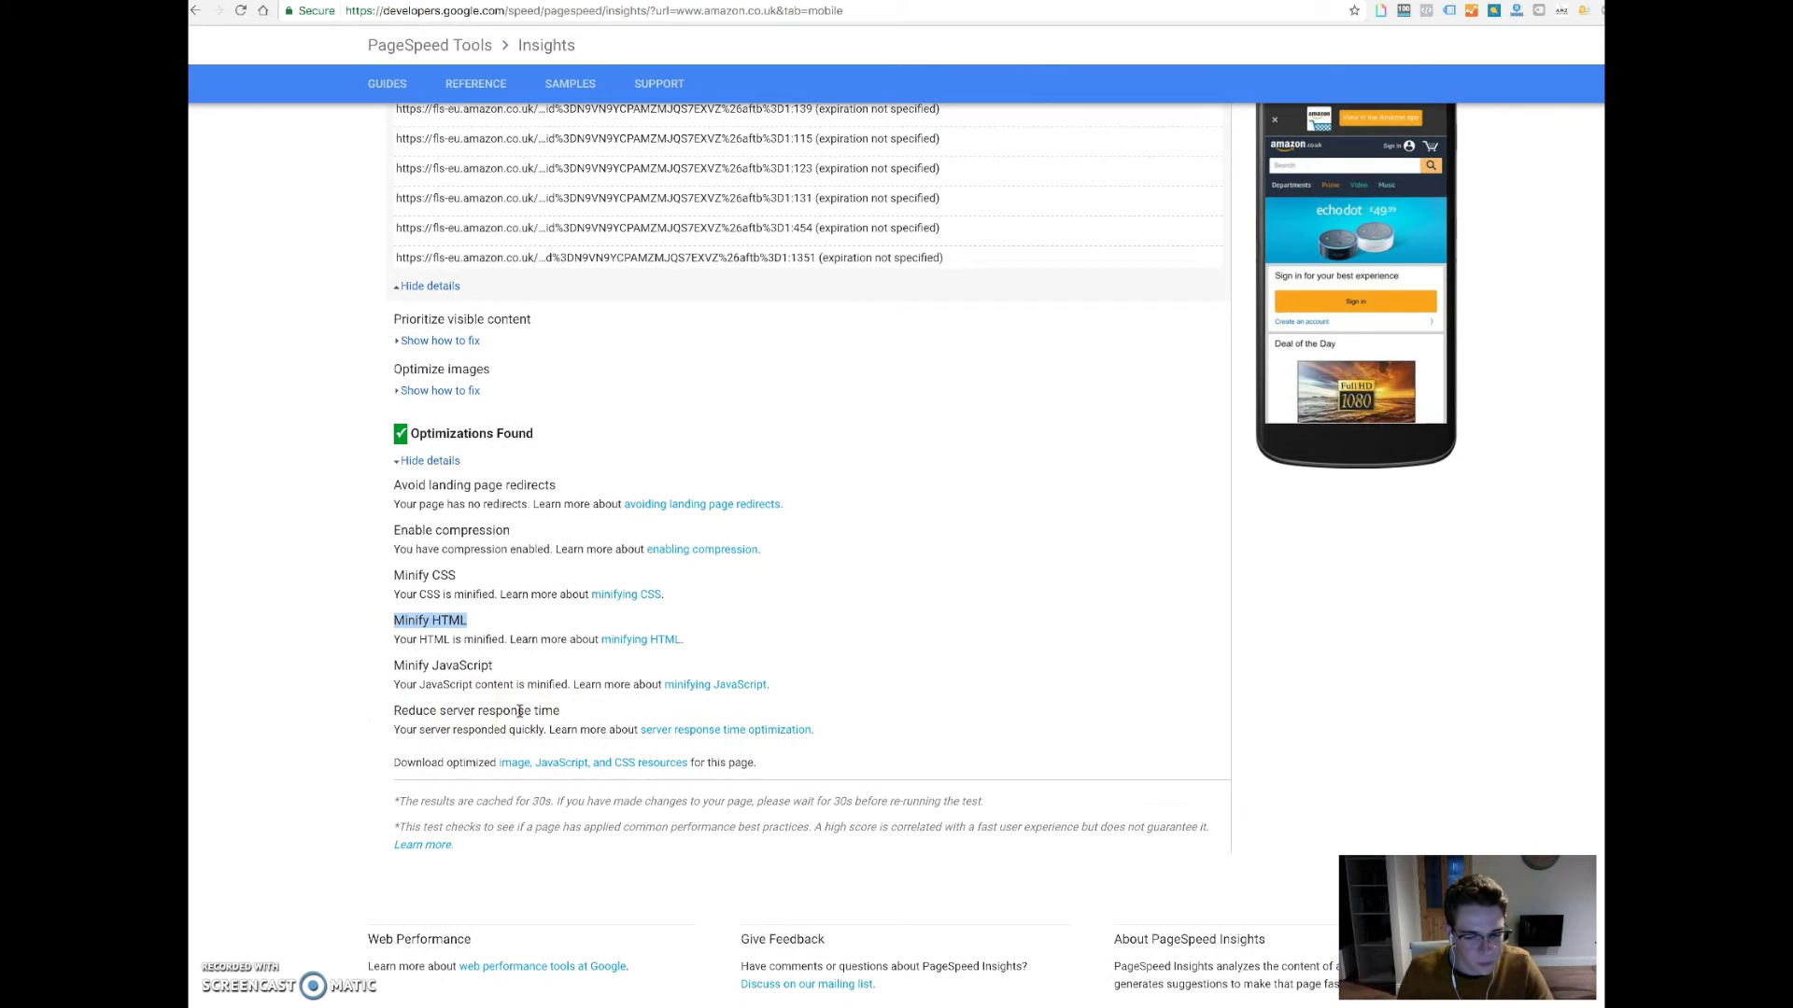
{"action": "scroll", "coordinate": [519, 713], "scroll_direction": "up", "scroll_amount": 3}
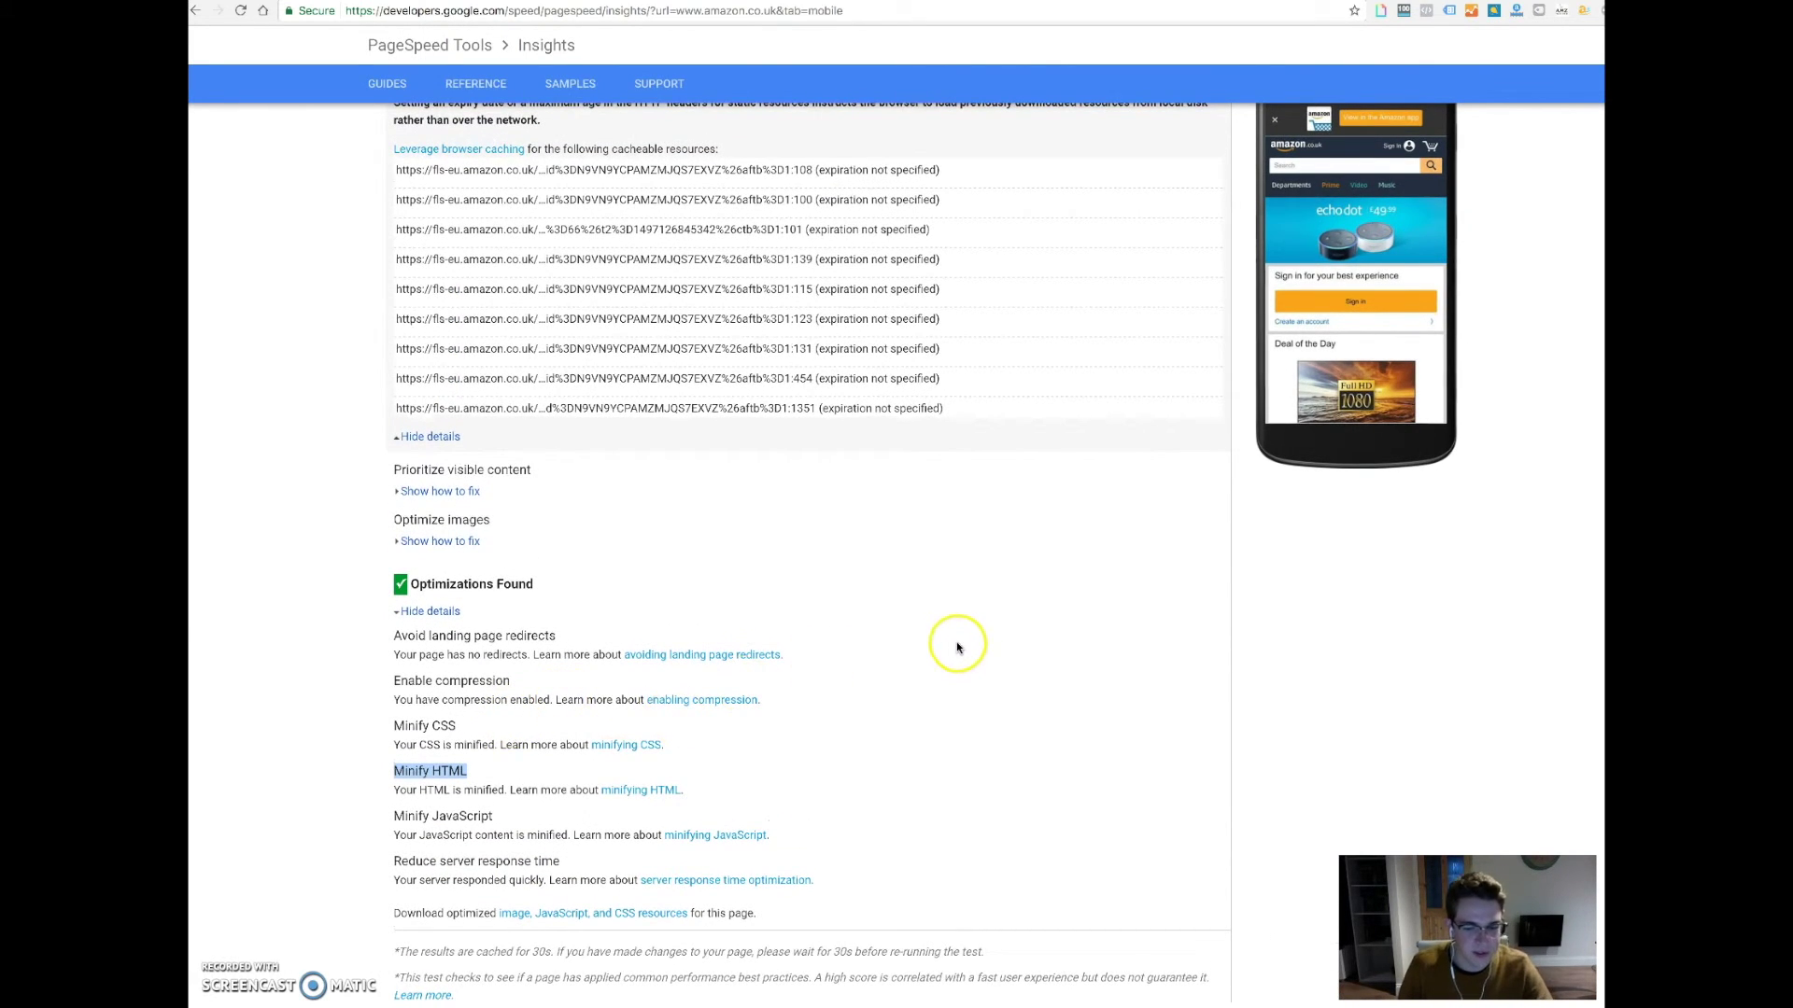
{"action": "scroll", "coordinate": [964, 648], "scroll_direction": "down", "scroll_amount": 1}
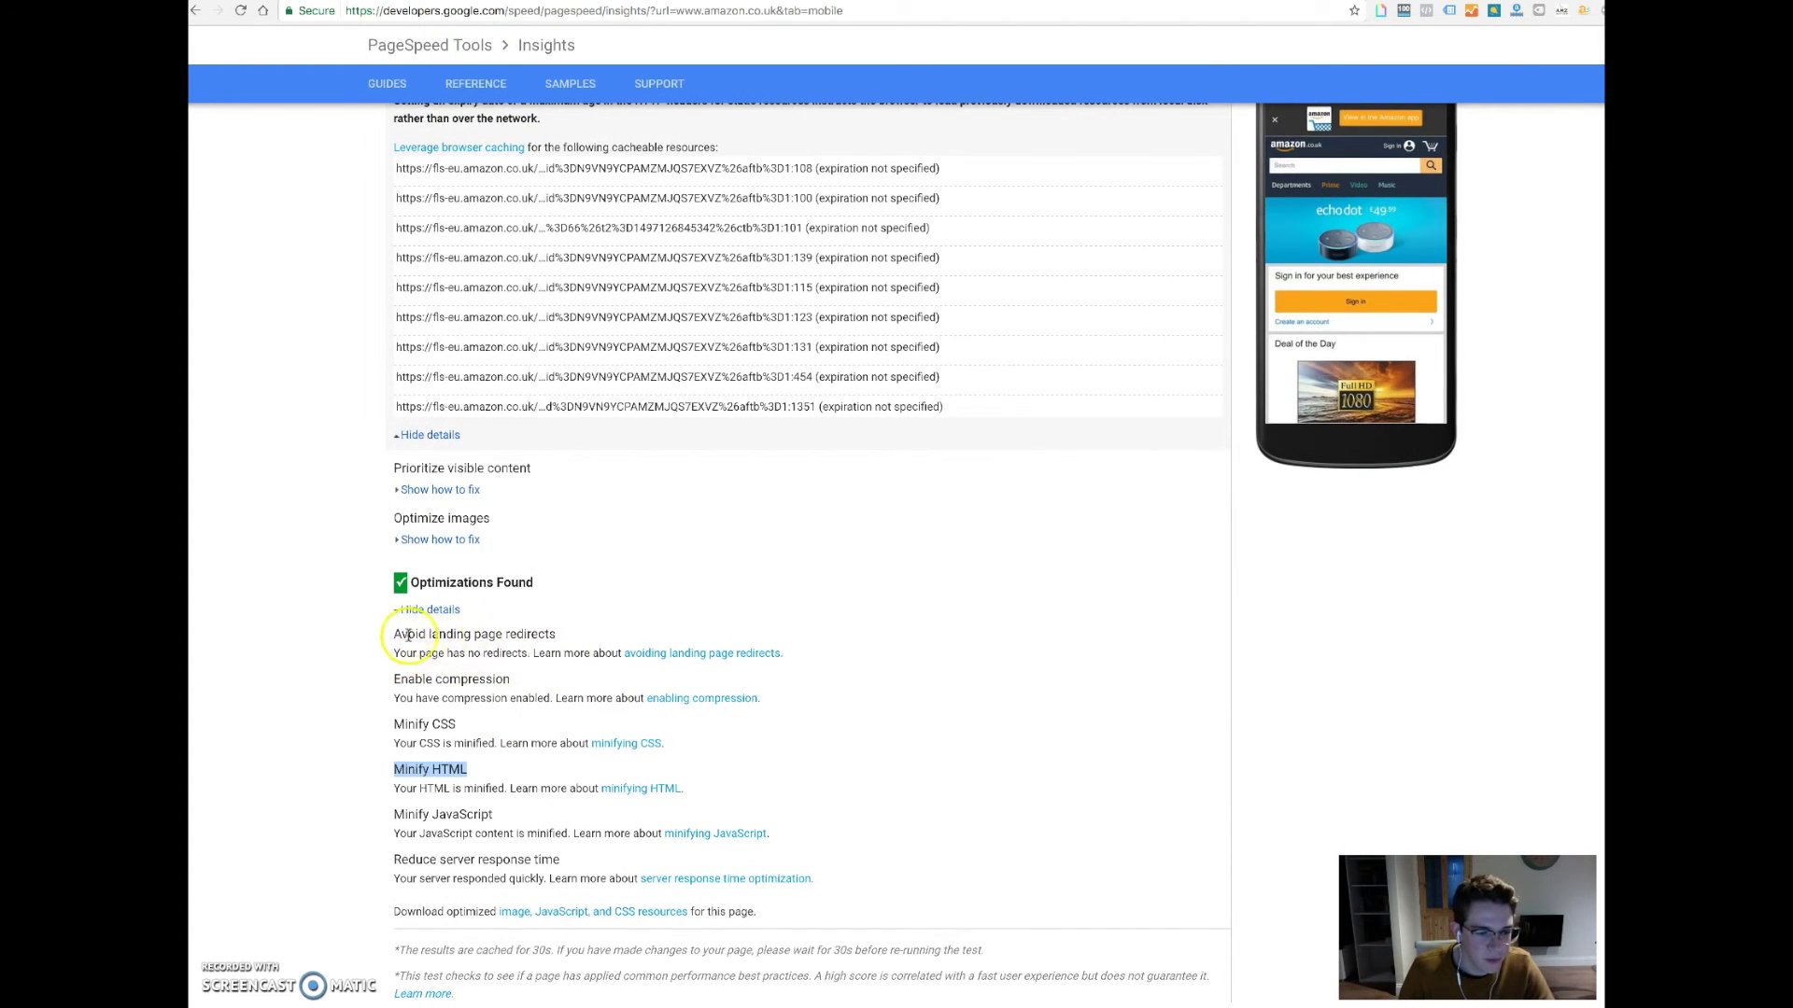
{"action": "left_click_drag", "start_coordinate": [394, 634], "coordinate": [625, 635]}
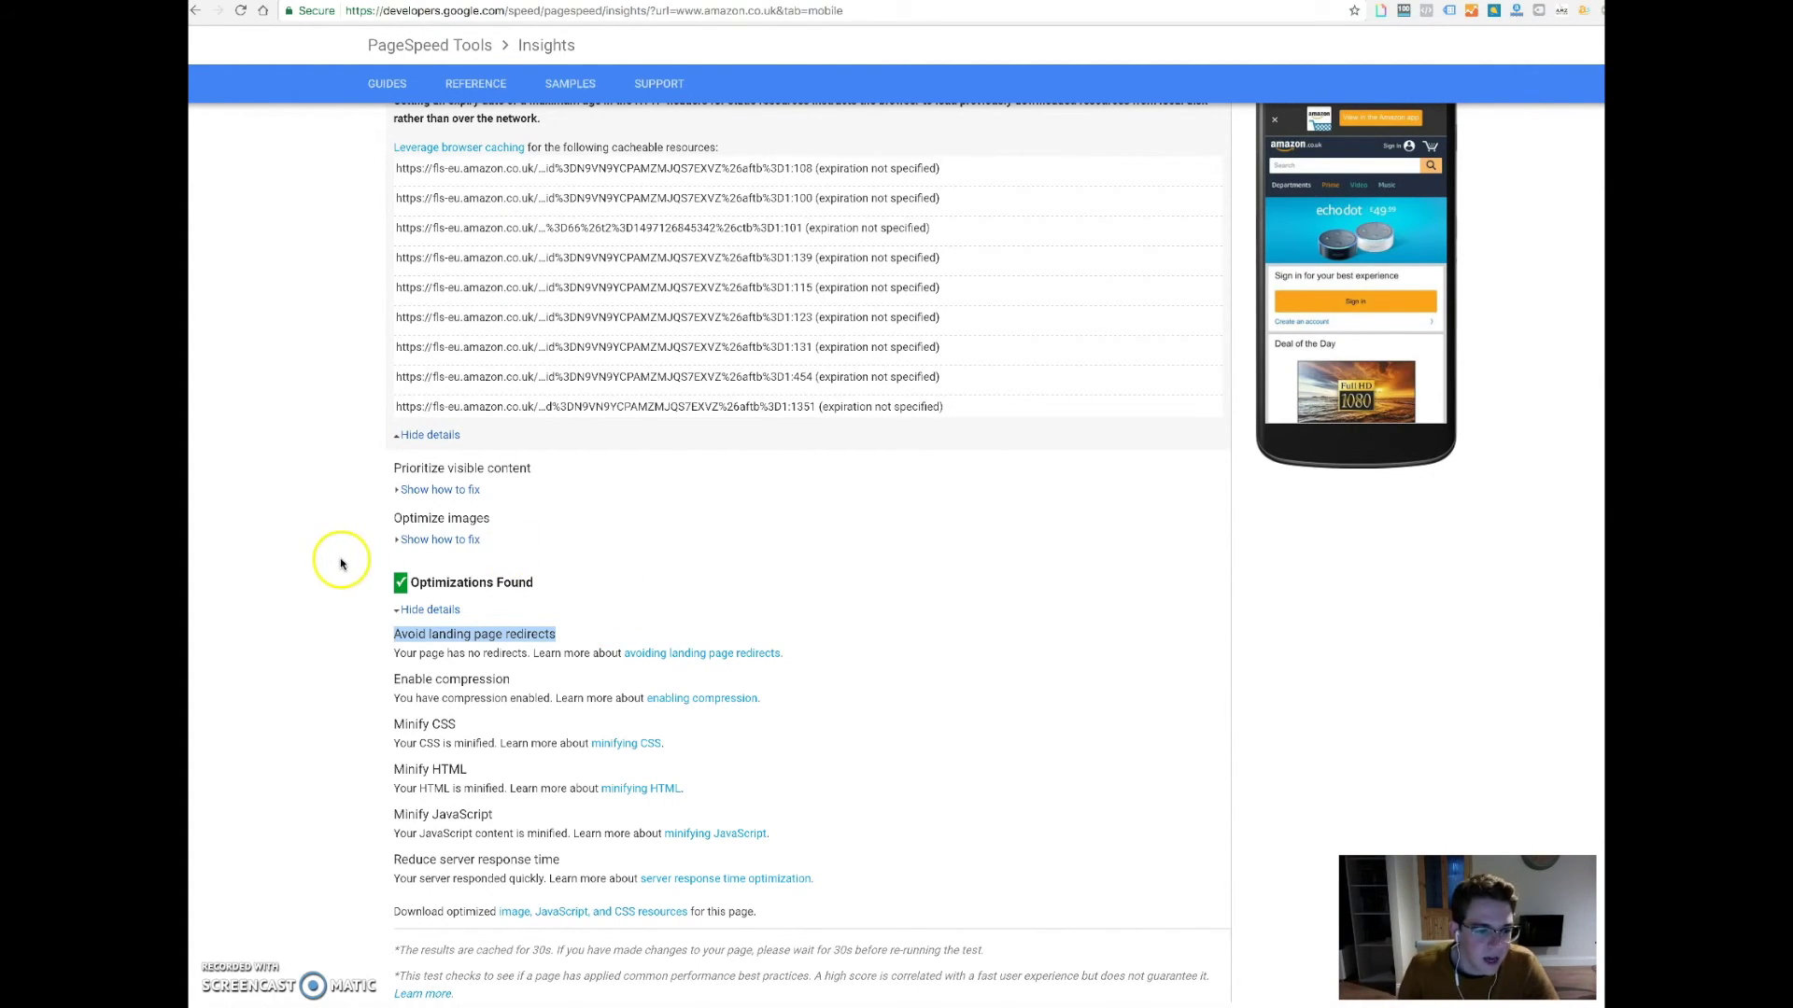
{"action": "scroll", "coordinate": [372, 561], "scroll_direction": "up", "scroll_amount": 1}
{"action": "scroll", "coordinate": [371, 561], "scroll_direction": "up", "scroll_amount": 3}
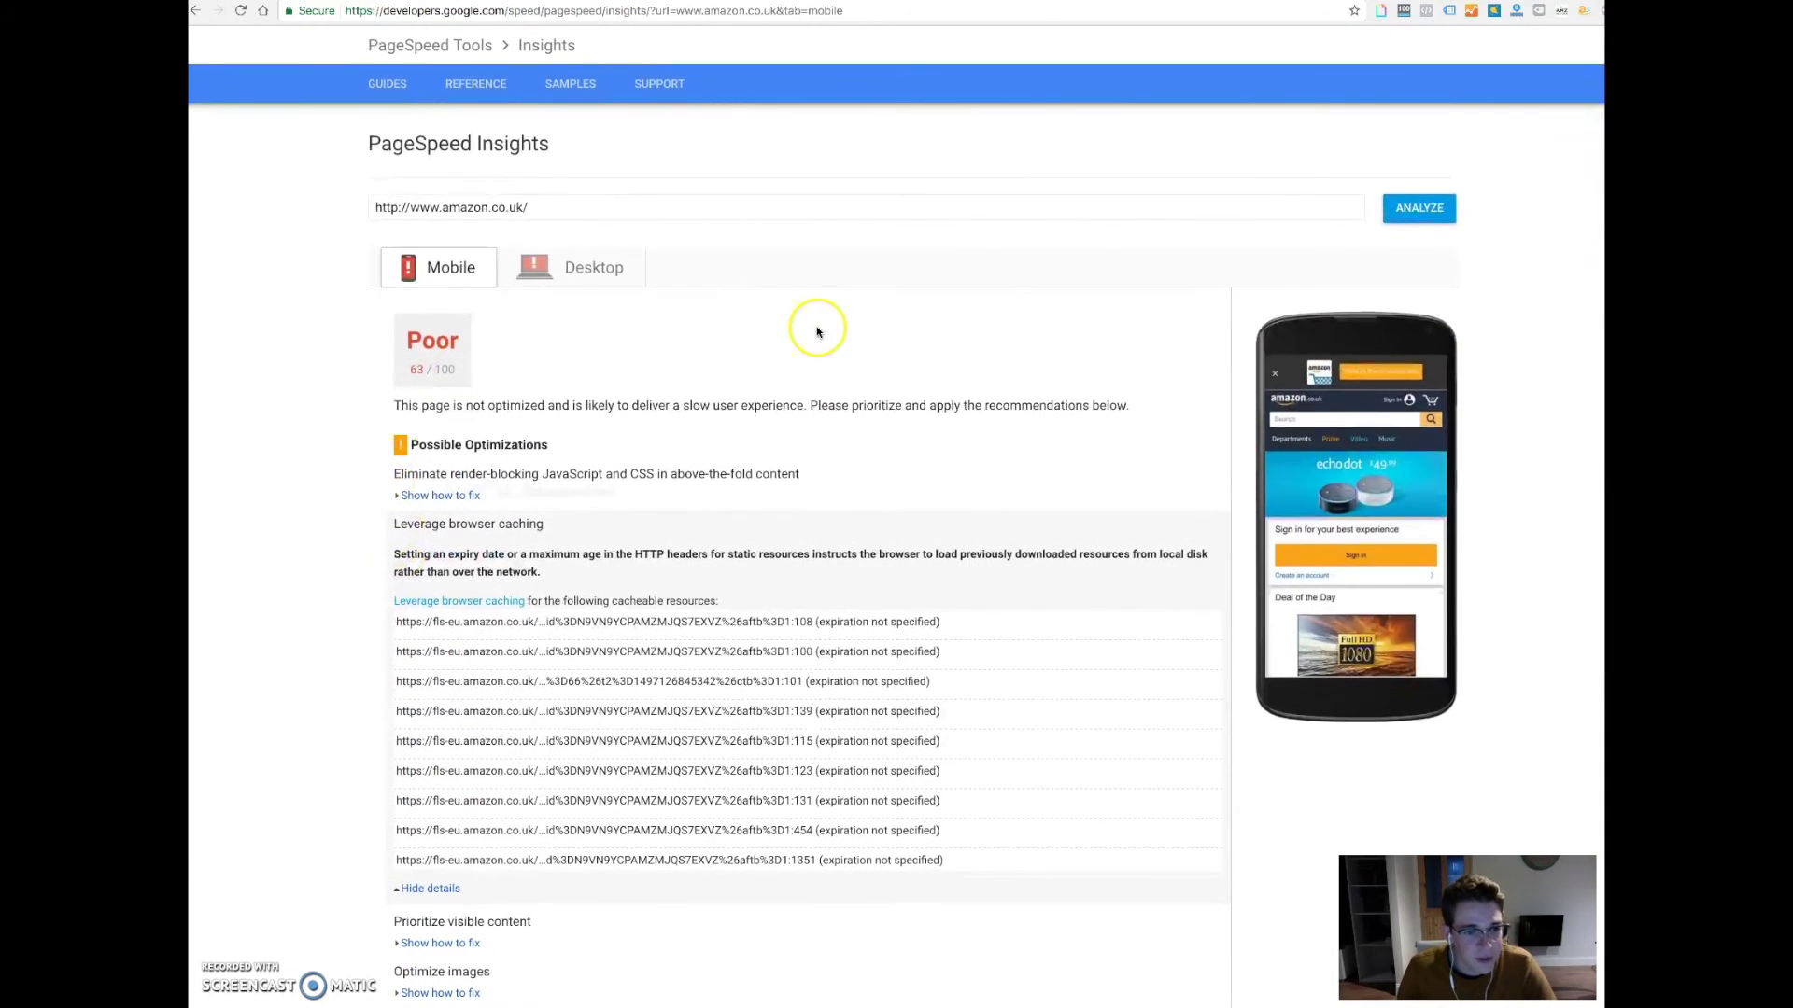
{"action": "left_click", "coordinate": [1021, 328]}
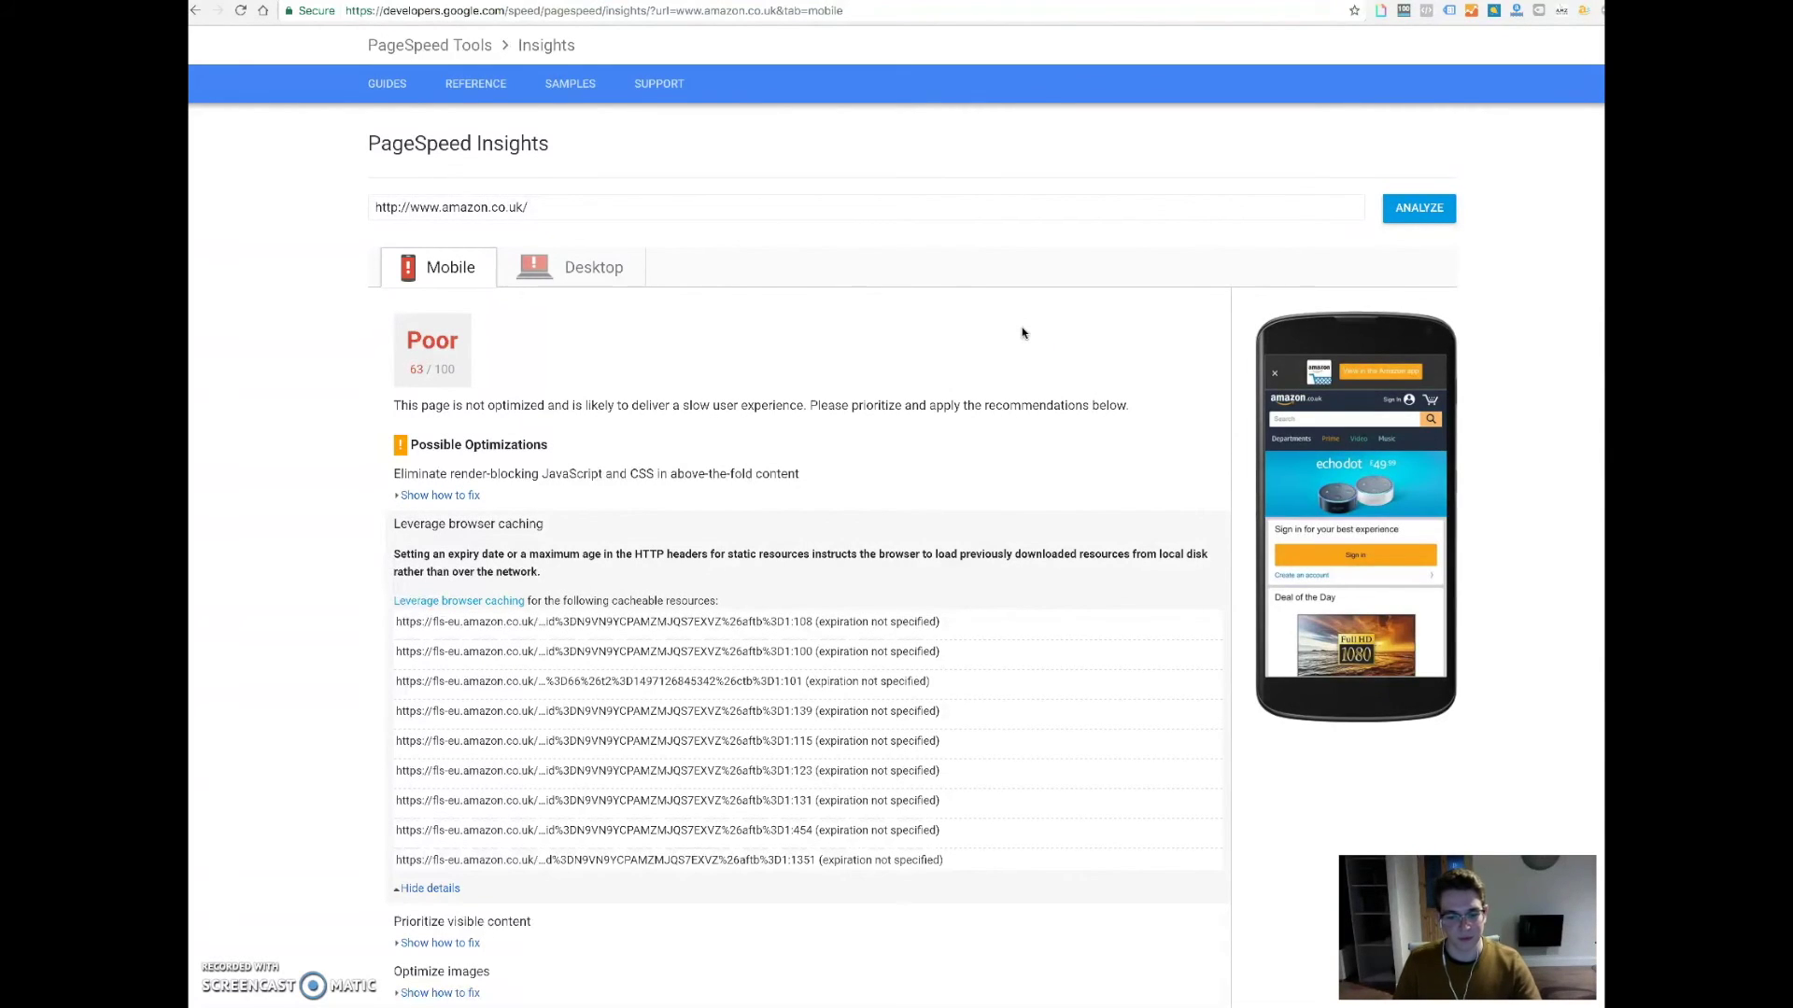
{"action": "left_click", "coordinate": [1062, 323]}
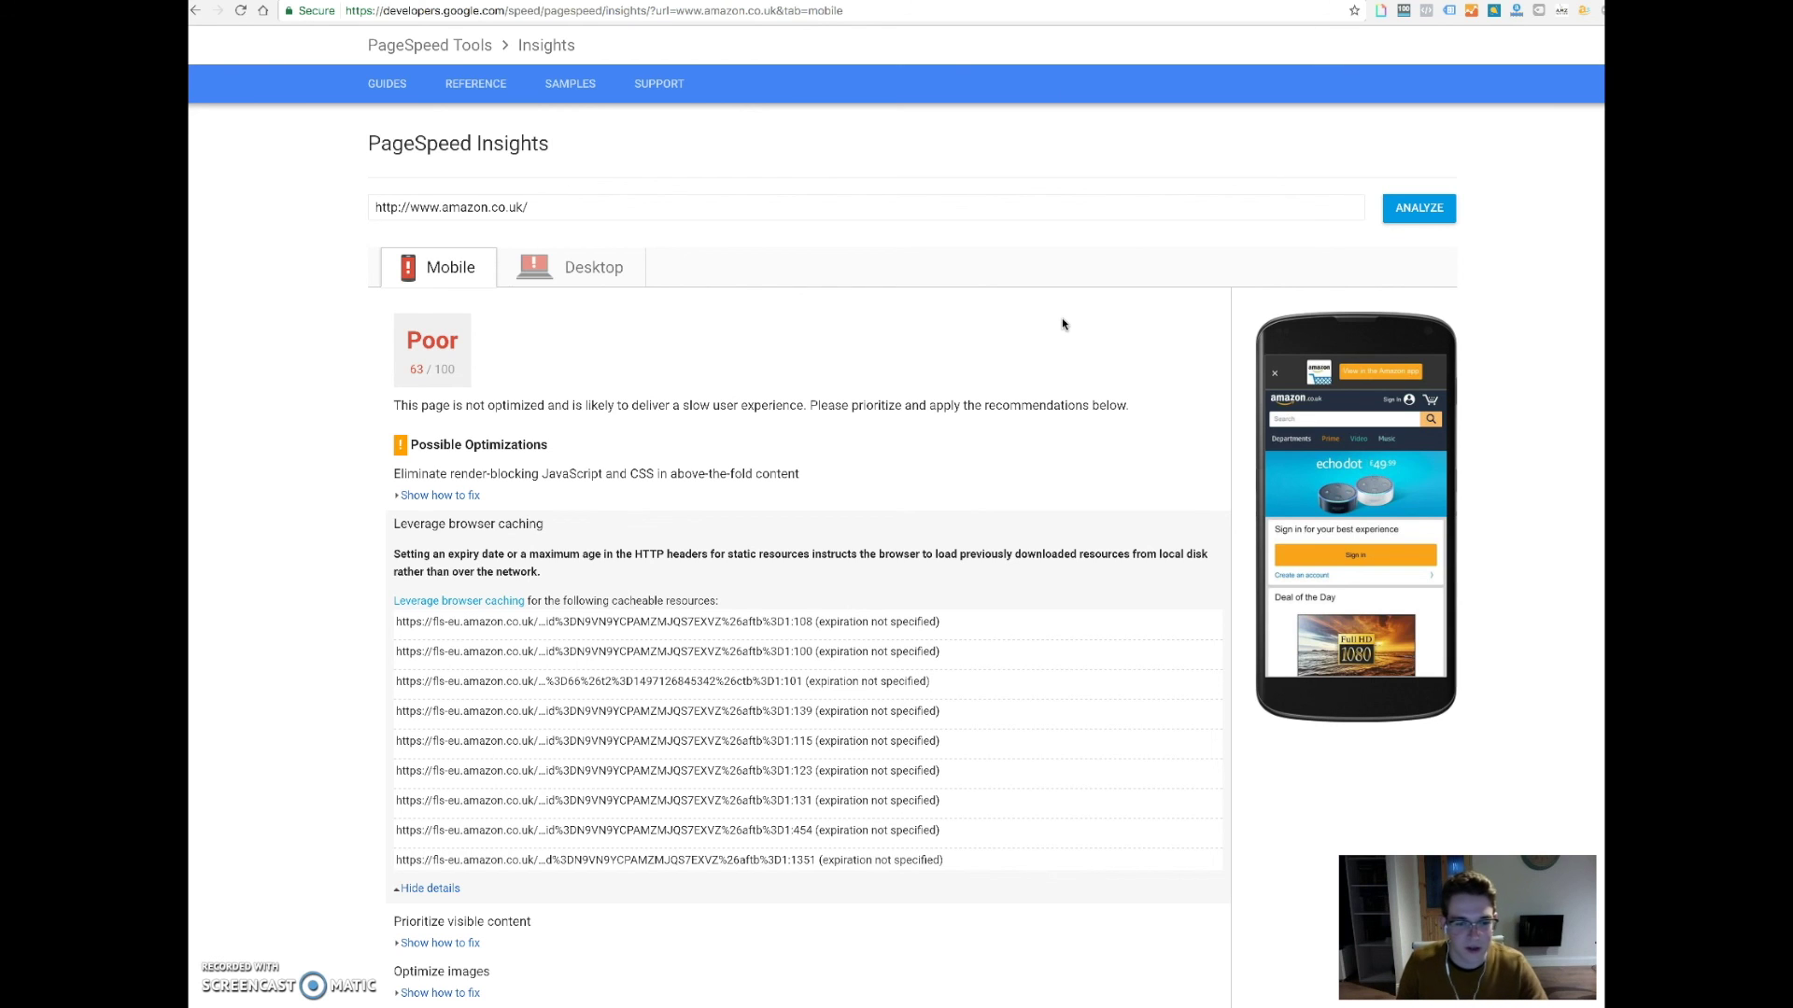
{"action": "left_click", "coordinate": [1081, 345]}
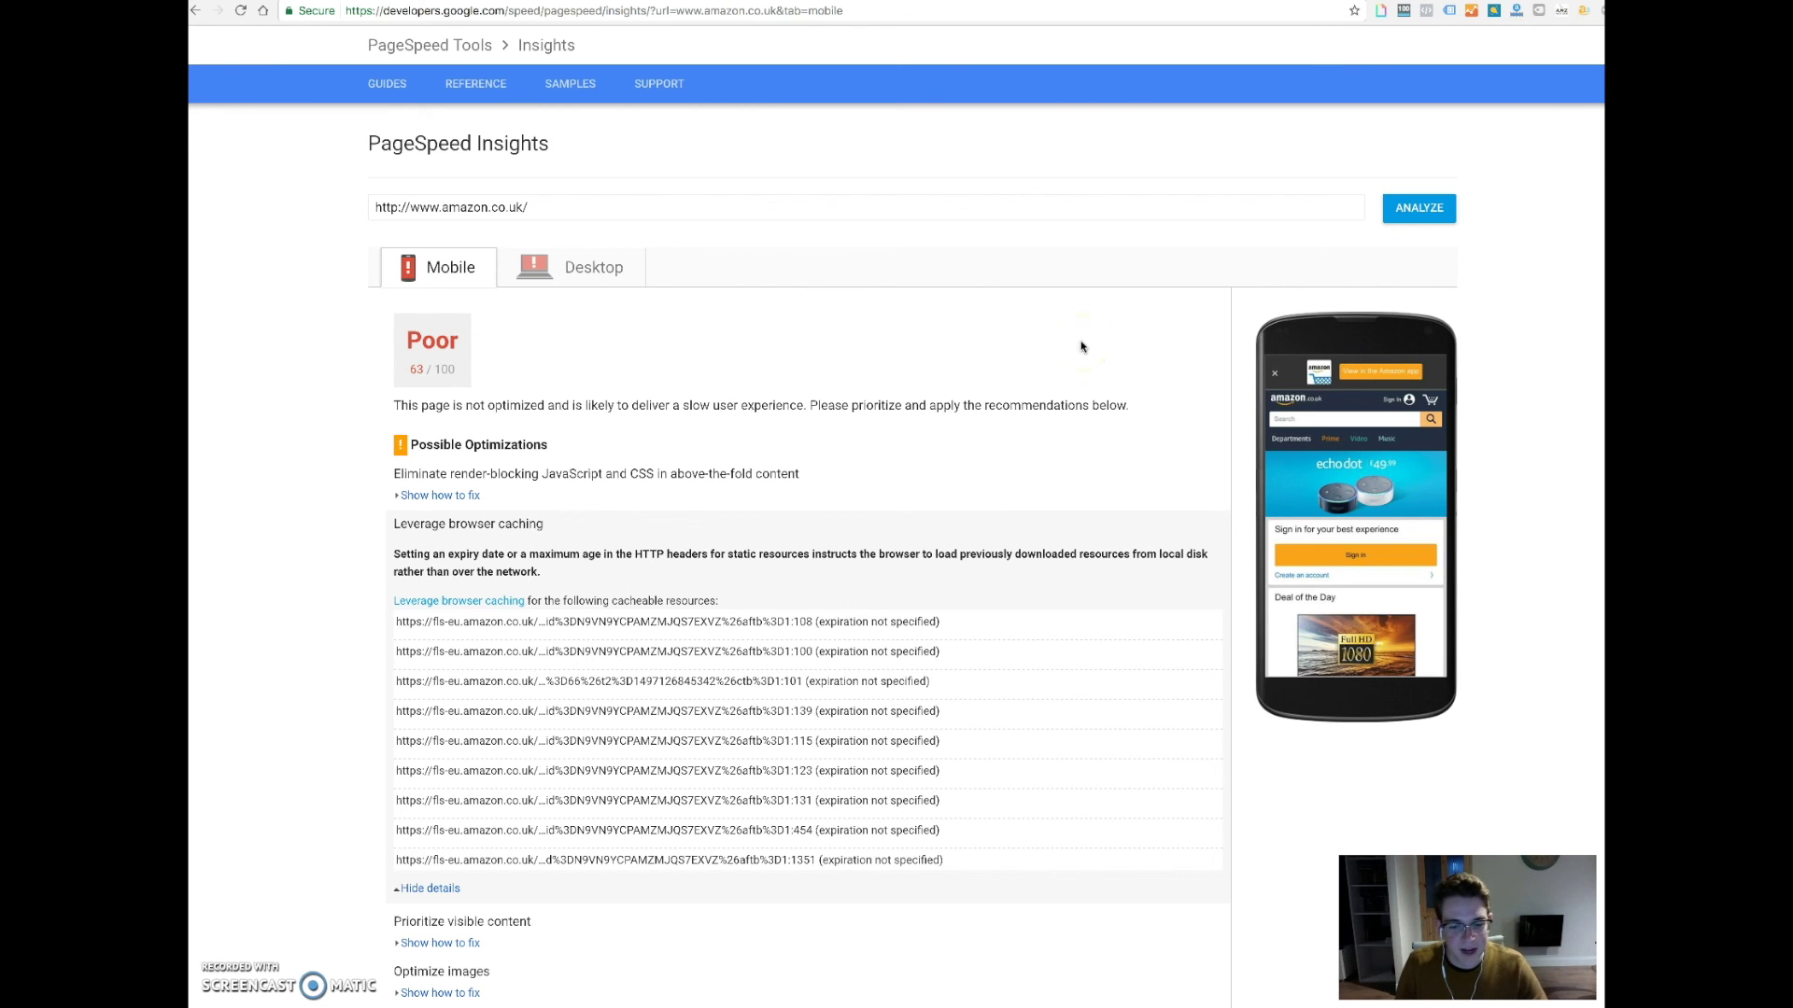